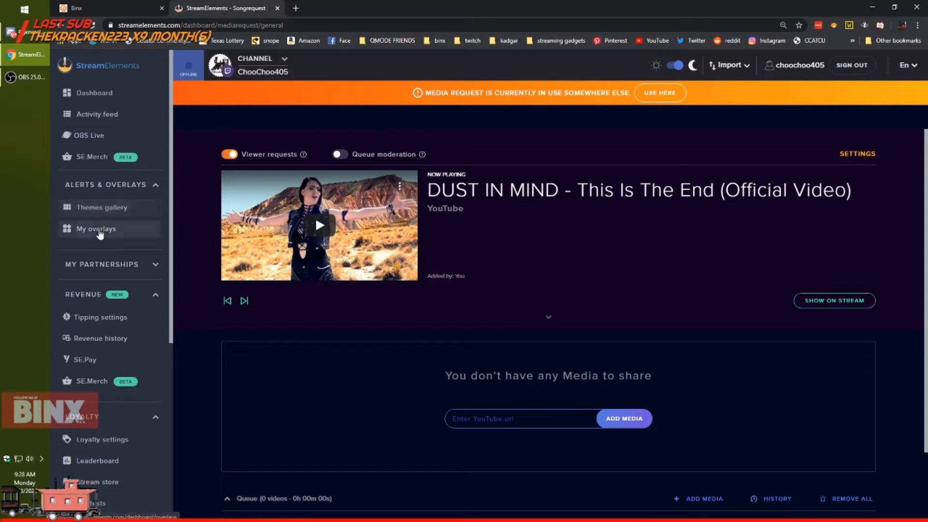
- Create a new overlay at 1080p resolution and add an asset rotator/slideshow widget to it
{"action": "left_click", "coordinate": [100, 234]}
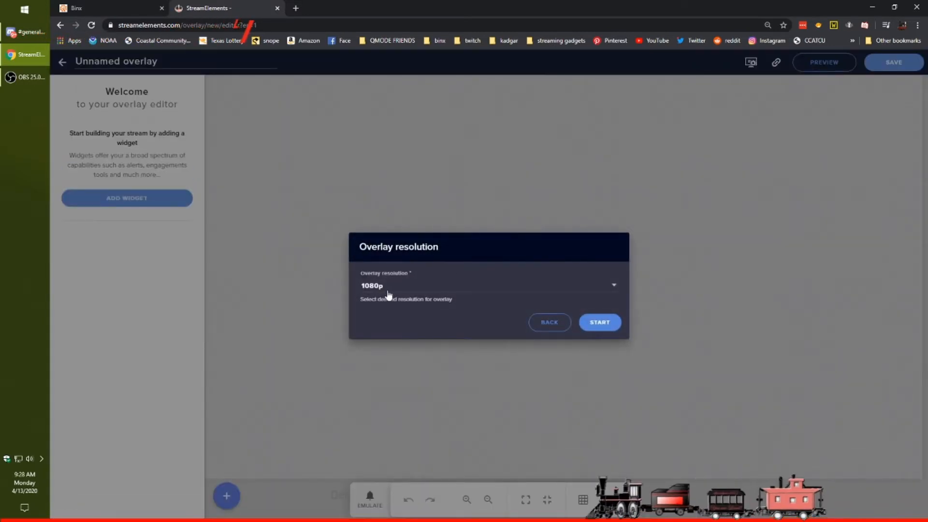
{"action": "left_click", "coordinate": [587, 327]}
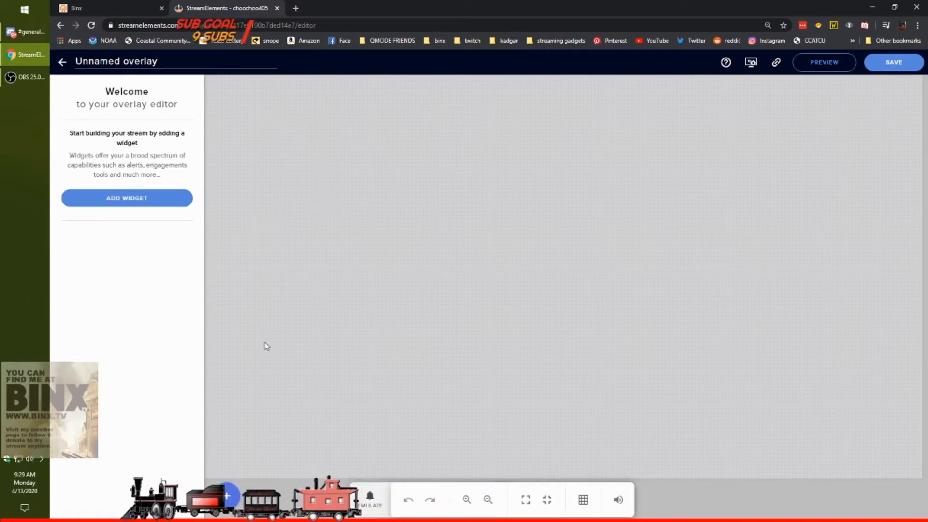
{"action": "left_click", "coordinate": [228, 495]}
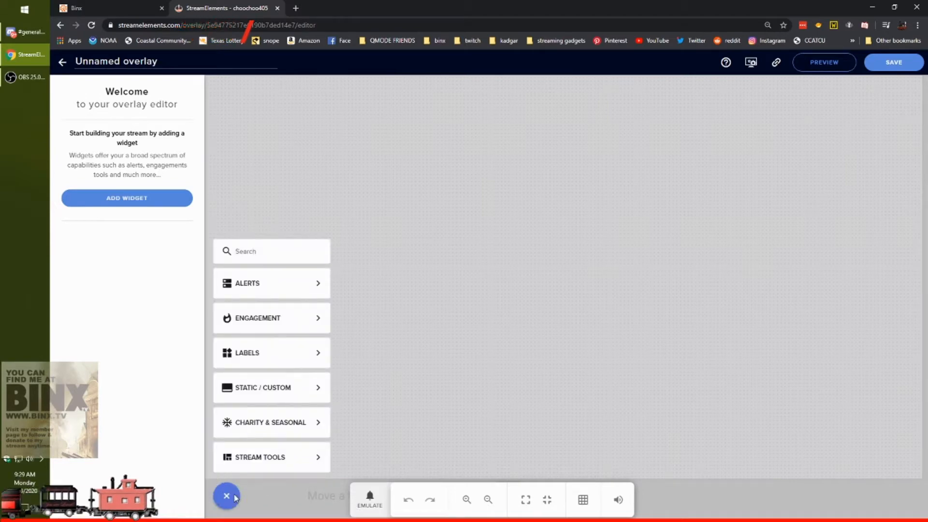
{"action": "mouse_move", "coordinate": [255, 464]}
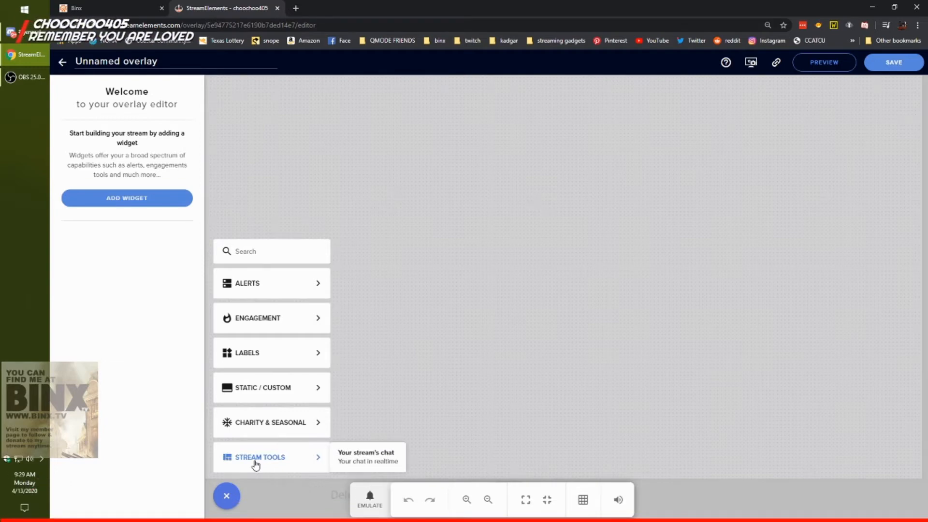
{"action": "mouse_move", "coordinate": [270, 392]}
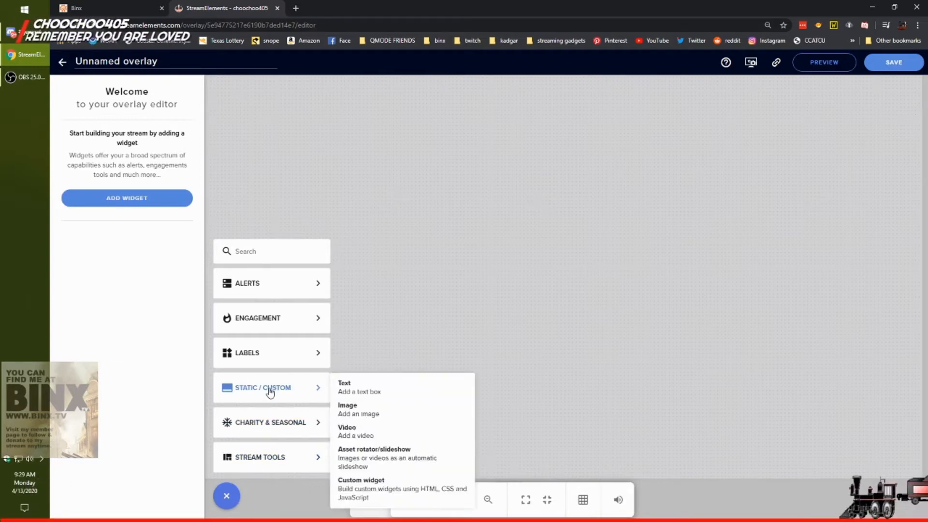
{"action": "mouse_move", "coordinate": [259, 277]}
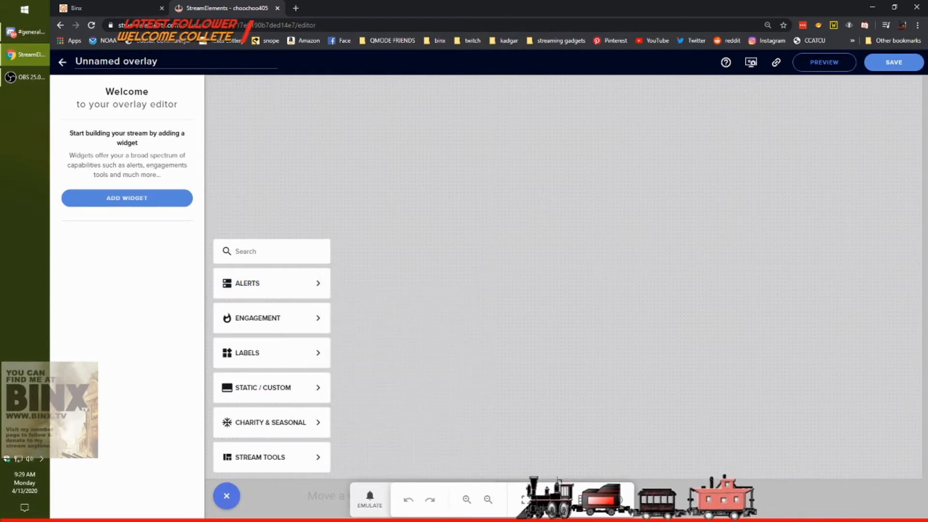
{"action": "mouse_move", "coordinate": [313, 387]}
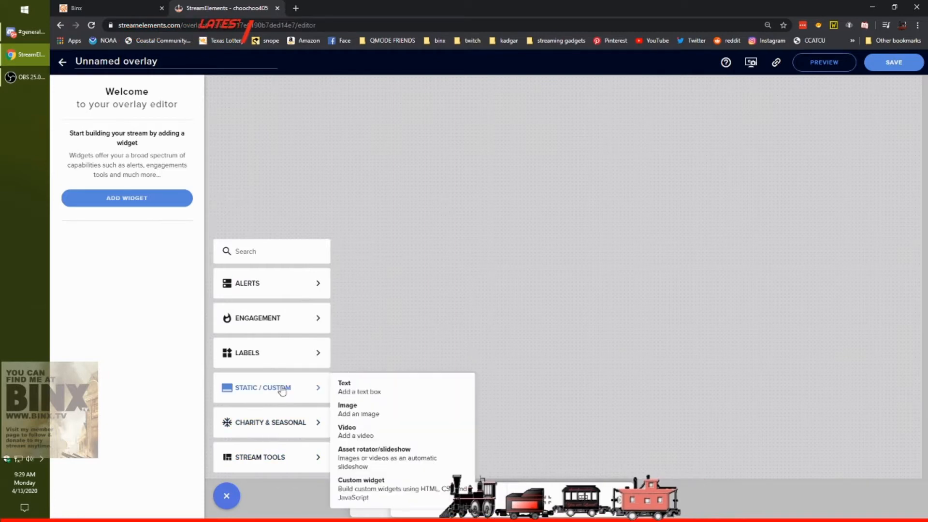
{"action": "left_click", "coordinate": [381, 461]}
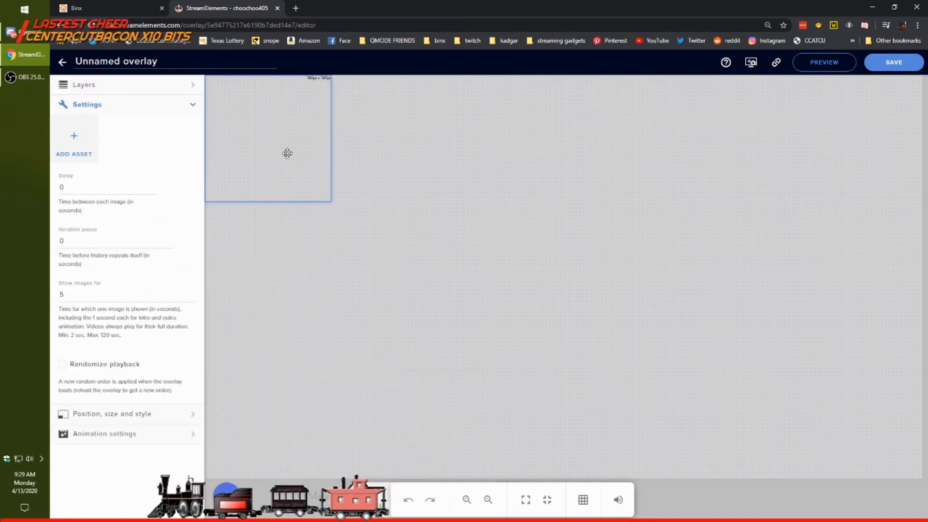
- Move the slideshow widget to the middle of the overlay canvas and deselect it
{"action": "left_click_drag", "start_coordinate": [282, 137], "coordinate": [288, 379]}
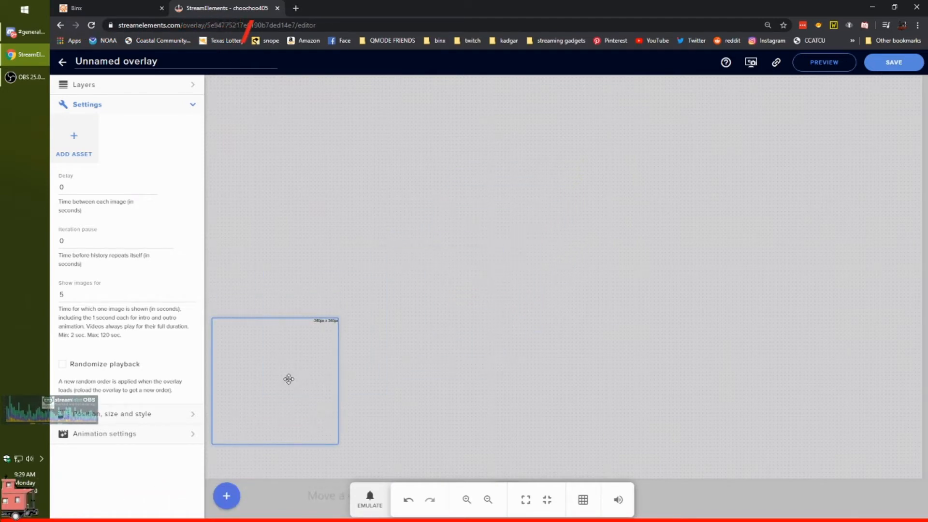
{"action": "left_click_drag", "start_coordinate": [289, 379], "coordinate": [585, 240]}
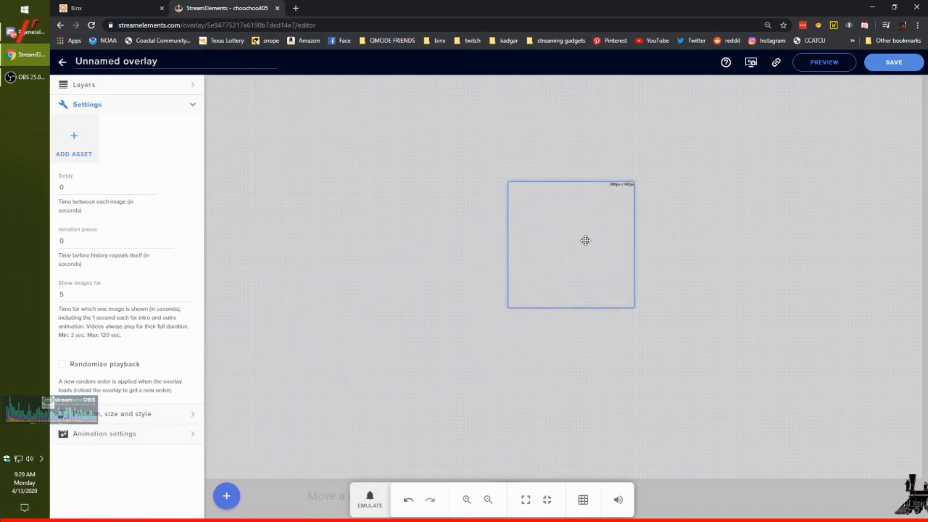
{"action": "left_click", "coordinate": [396, 259]}
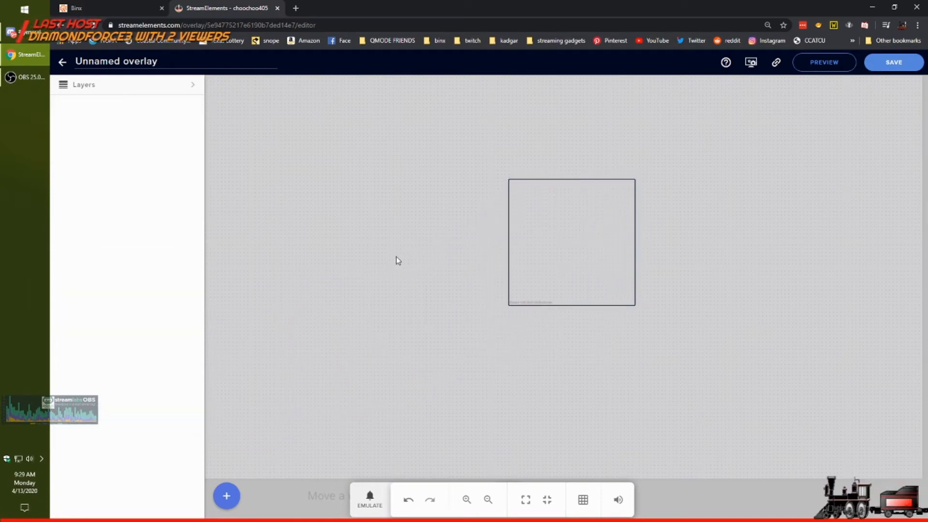
- Examine the slideshow widget's settings and its enter and exit animation options
{"action": "left_click", "coordinate": [540, 236]}
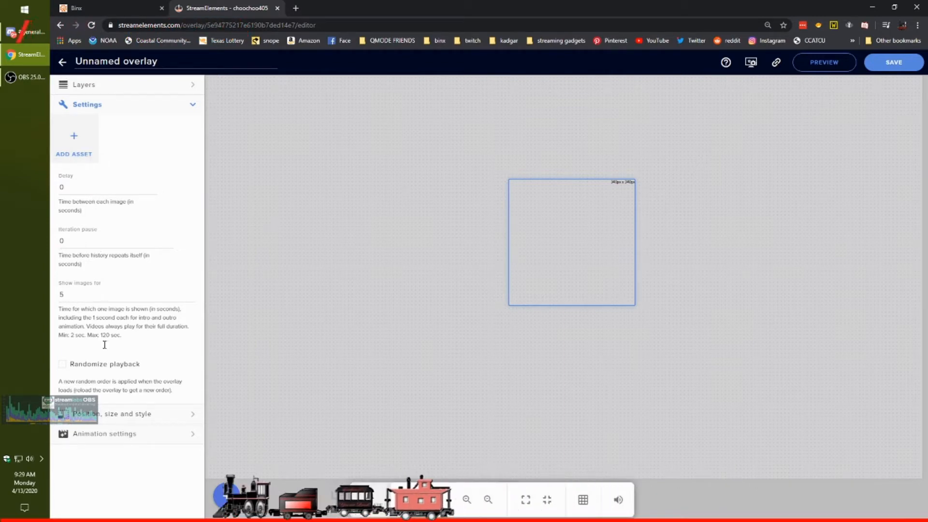
{"action": "left_click", "coordinate": [143, 434]}
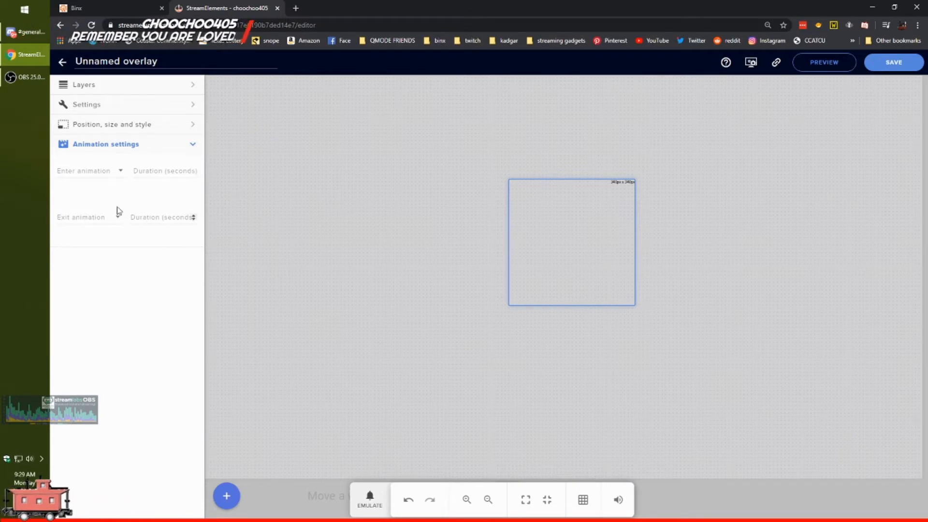
{"action": "left_click", "coordinate": [354, 262]}
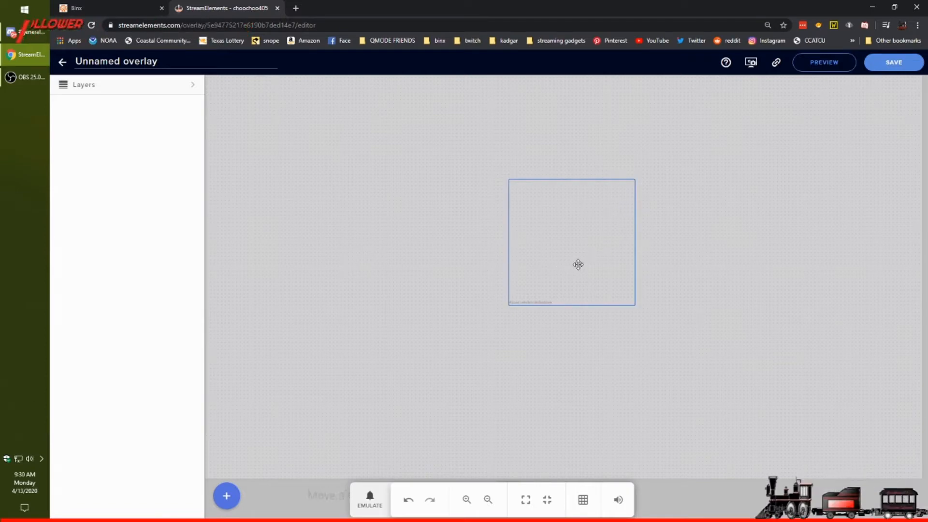
- Add the images pininterest.png and twitter_button.png from the media library to the slideshow widget
{"action": "left_click", "coordinate": [561, 239]}
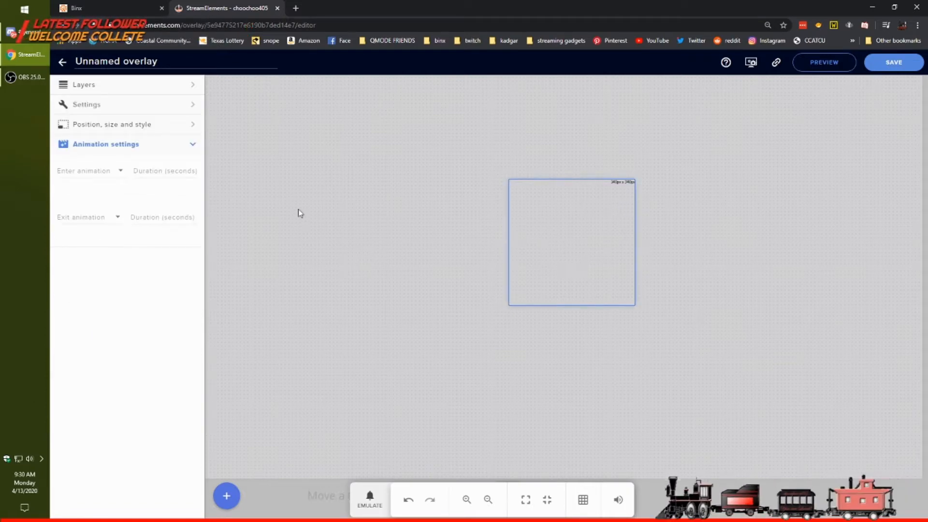
{"action": "left_click", "coordinate": [117, 108]}
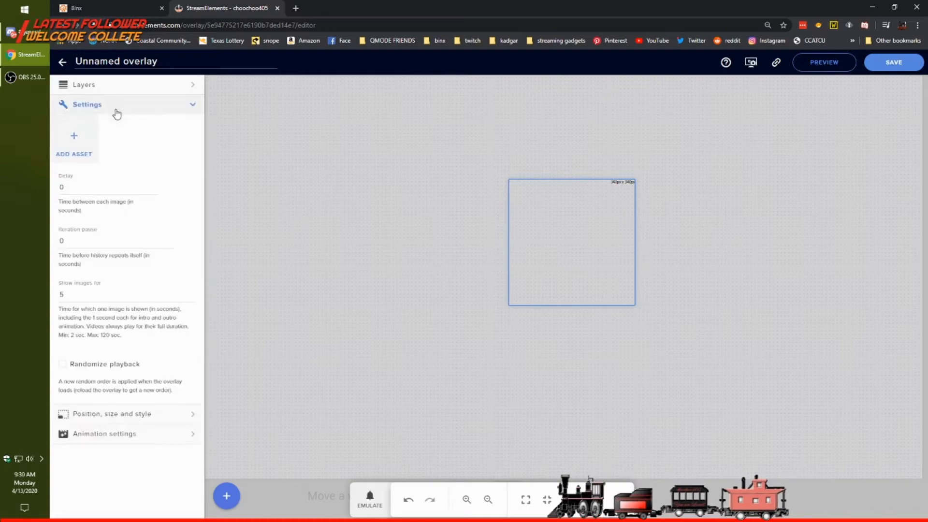
{"action": "left_click", "coordinate": [74, 153]}
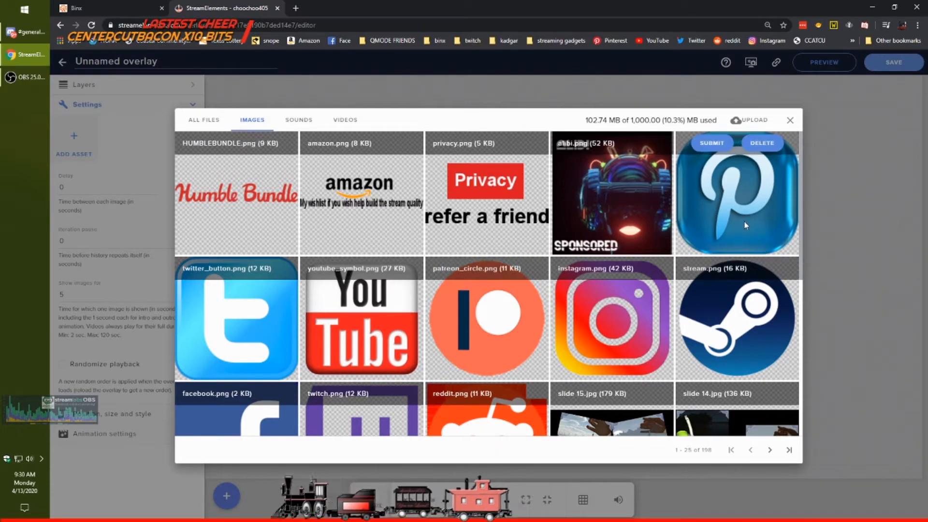
{"action": "left_click", "coordinate": [713, 143]}
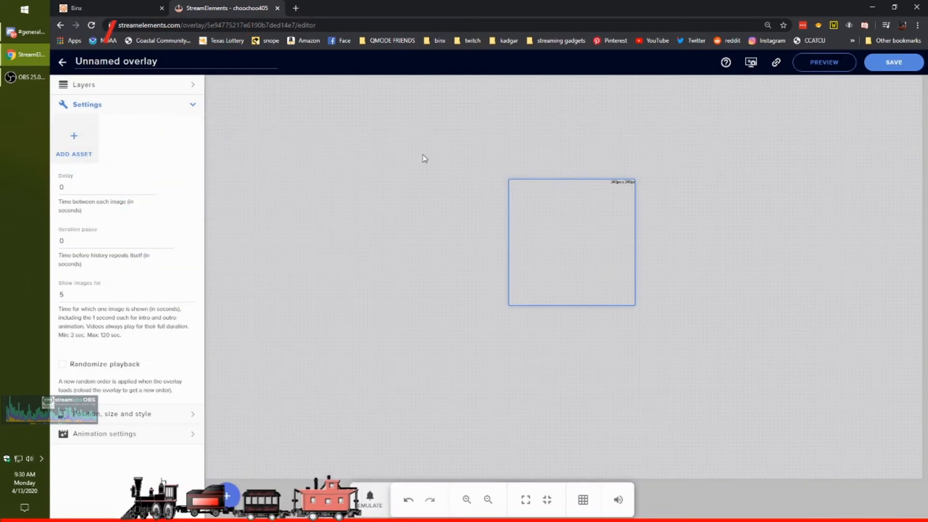
{"action": "left_click", "coordinate": [74, 140]}
{"action": "mouse_move", "coordinate": [265, 299]}
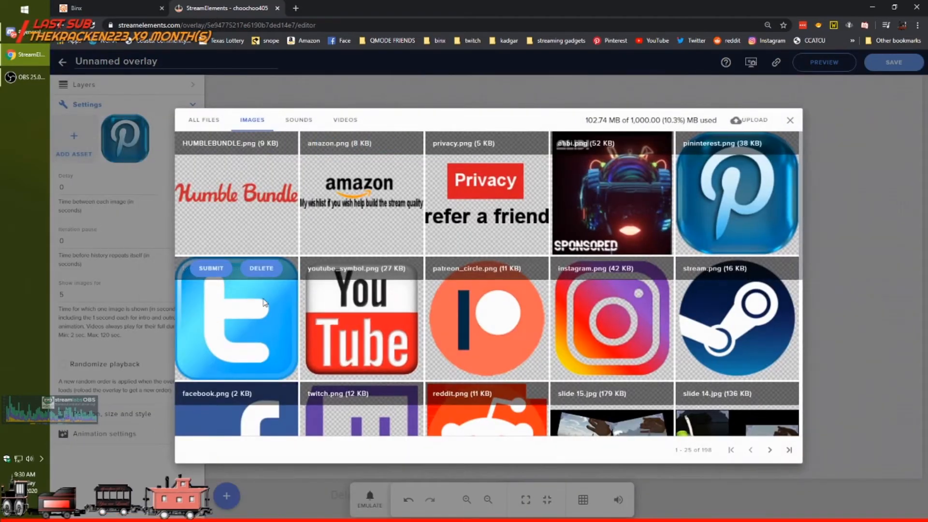
{"action": "left_click", "coordinate": [215, 271]}
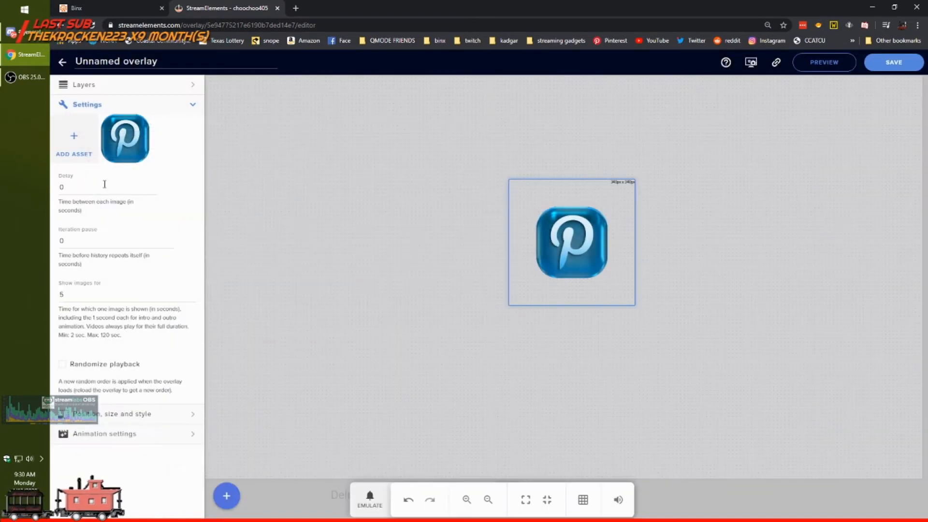
- Add the images youtube_symbol.png and patreon_circle.png to the slideshow's assets
{"action": "left_click", "coordinate": [75, 136]}
{"action": "mouse_move", "coordinate": [360, 300]}
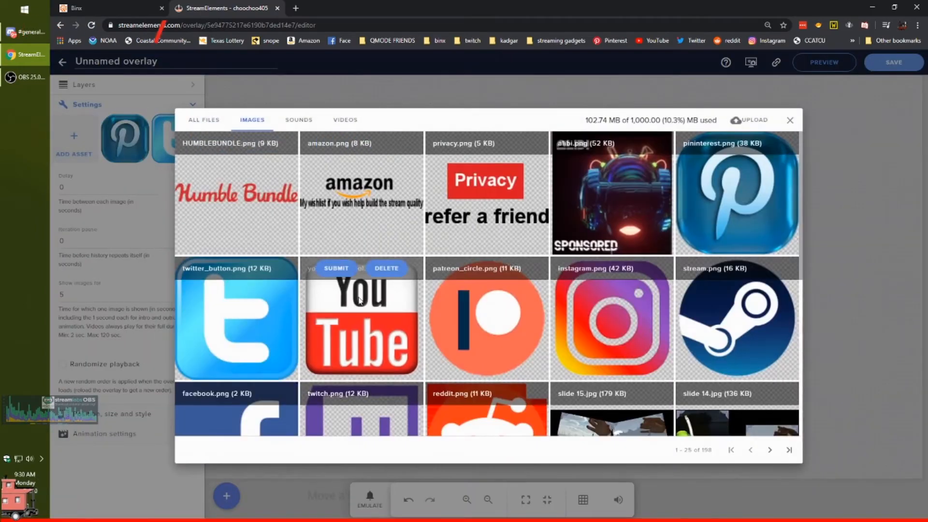
{"action": "left_click", "coordinate": [337, 269]}
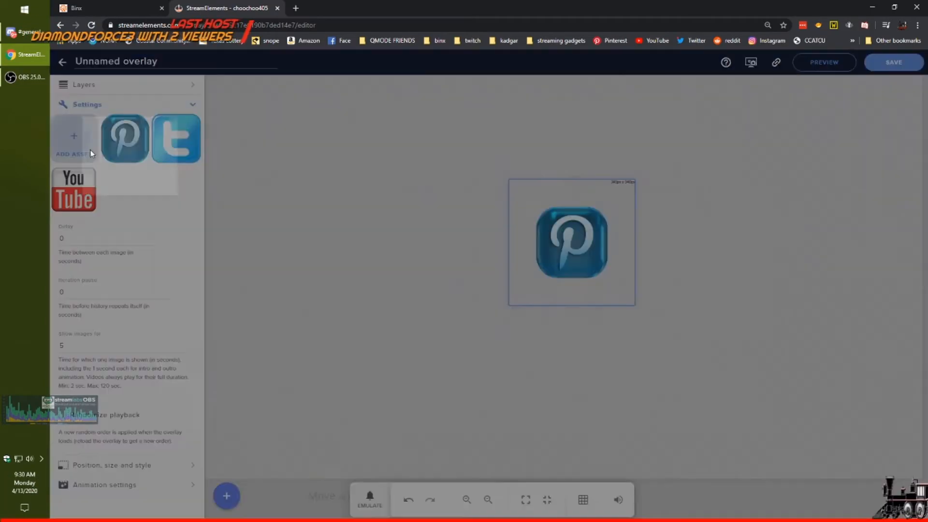
{"action": "left_click", "coordinate": [91, 150]}
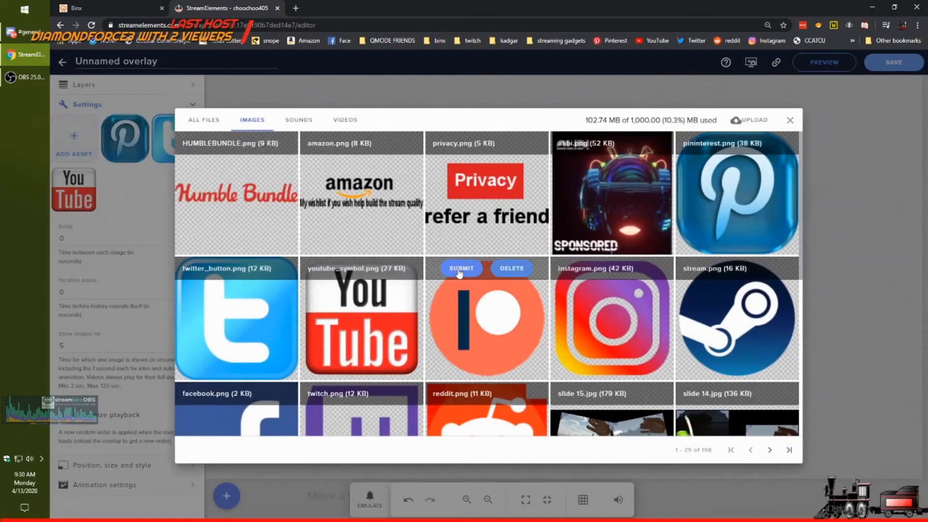
{"action": "left_click", "coordinate": [459, 268]}
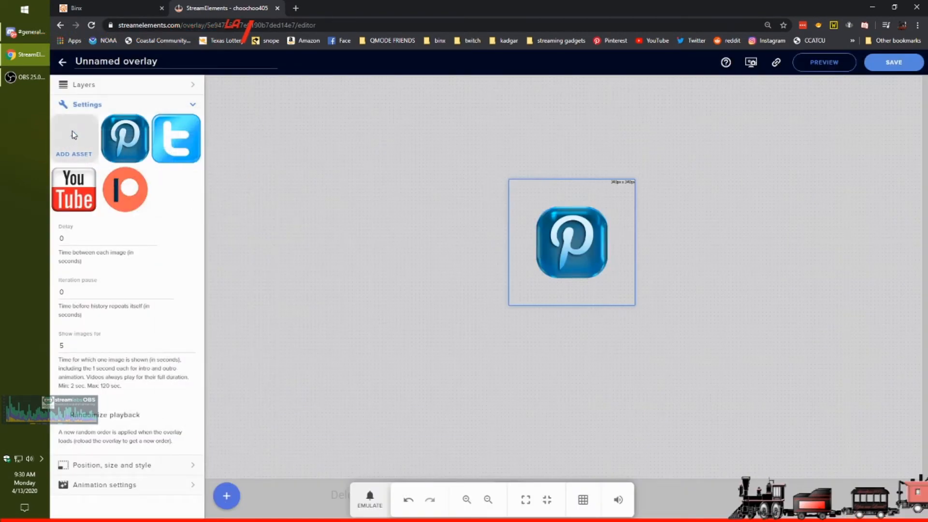
- Add the images instagram.png and stream.png to the slideshow's assets
{"action": "left_click", "coordinate": [74, 138]}
{"action": "mouse_move", "coordinate": [599, 309]}
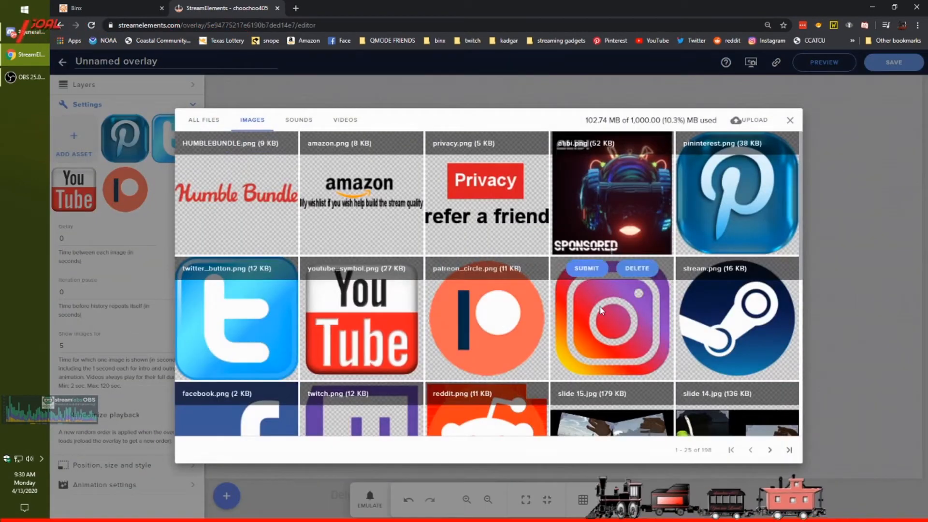
{"action": "left_click", "coordinate": [586, 270]}
{"action": "left_click", "coordinate": [74, 138]}
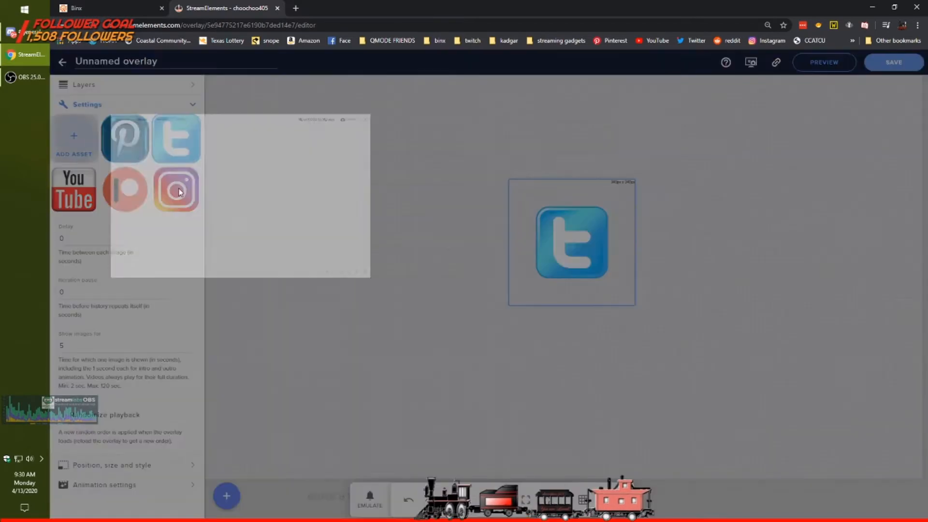
{"action": "mouse_move", "coordinate": [719, 302]}
{"action": "left_click", "coordinate": [717, 270]}
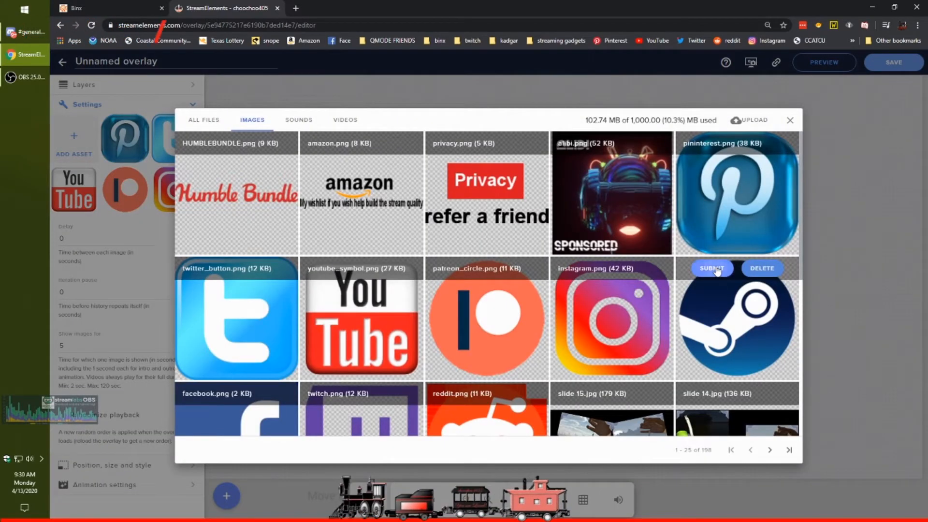
- Add the image facebook.png from further down the media library to the slideshow's assets
{"action": "left_click", "coordinate": [75, 137]}
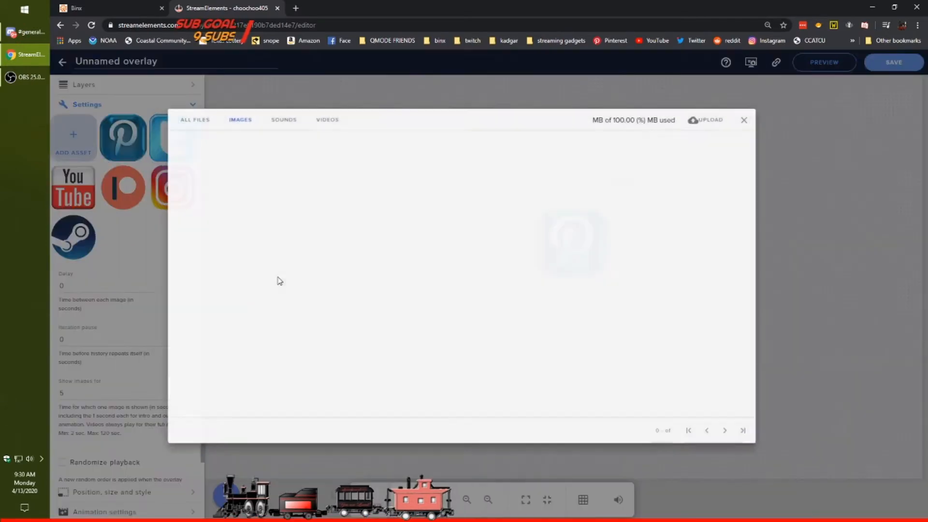
{"action": "mouse_move", "coordinate": [769, 333]}
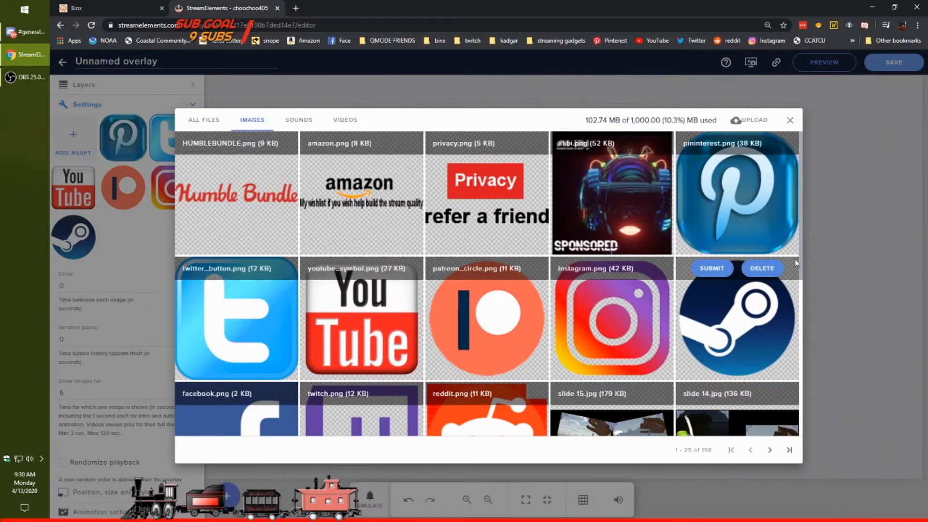
{"action": "left_click_drag", "start_coordinate": [802, 219], "coordinate": [803, 279]}
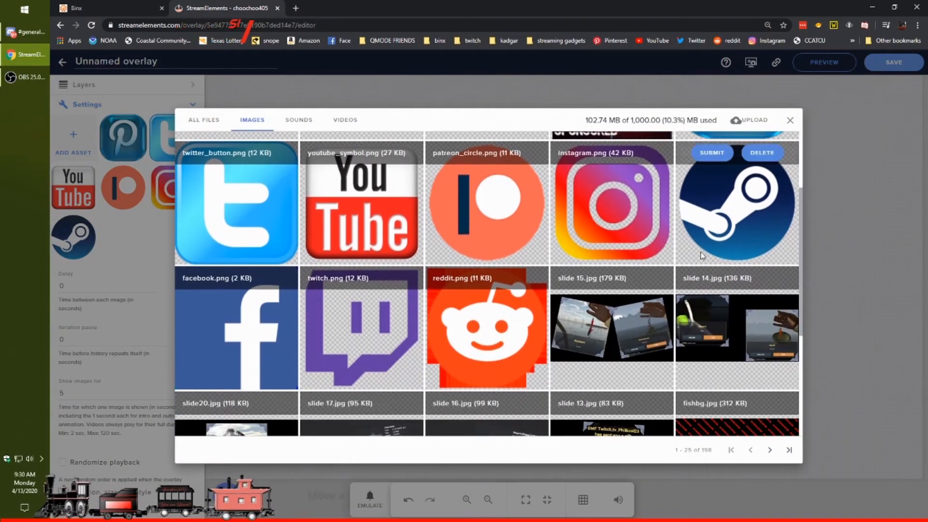
{"action": "mouse_move", "coordinate": [235, 281]}
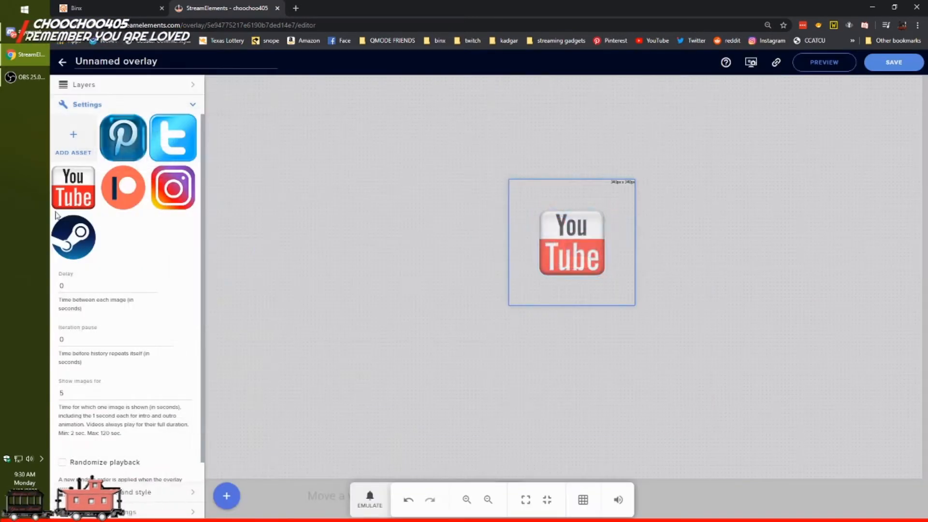
{"action": "left_click", "coordinate": [225, 279]}
- Remove the YouTube image from the slideshow's assets and add youtube_symbol.png again from the media library
{"action": "left_click", "coordinate": [75, 179]}
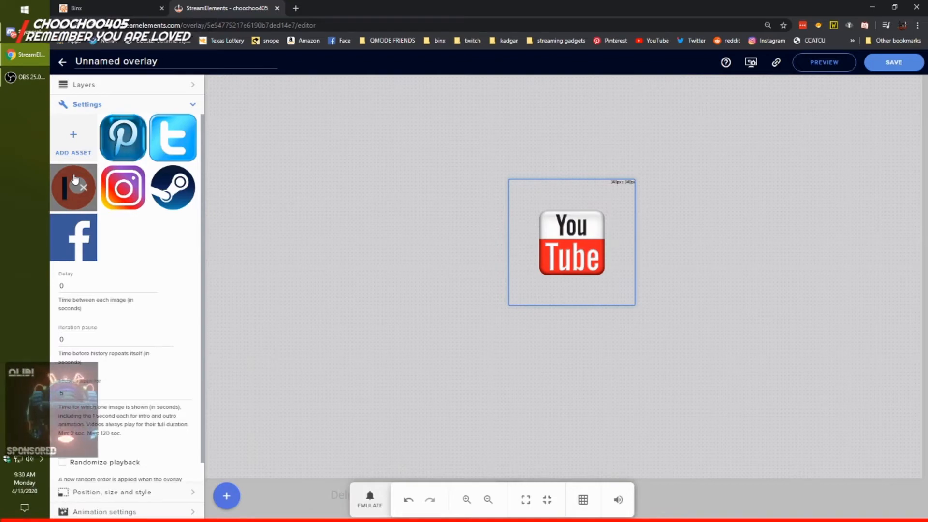
{"action": "left_click", "coordinate": [78, 144]}
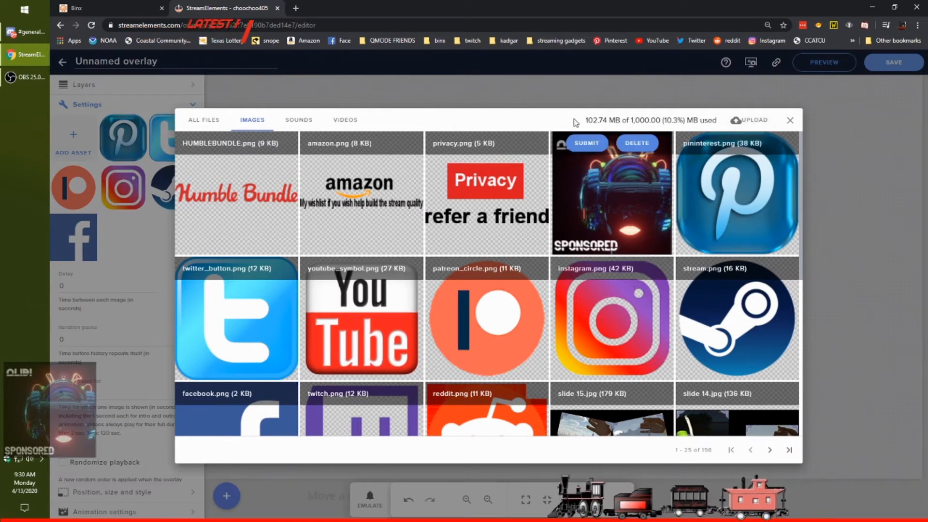
{"action": "triple_click", "coordinate": [535, 117]}
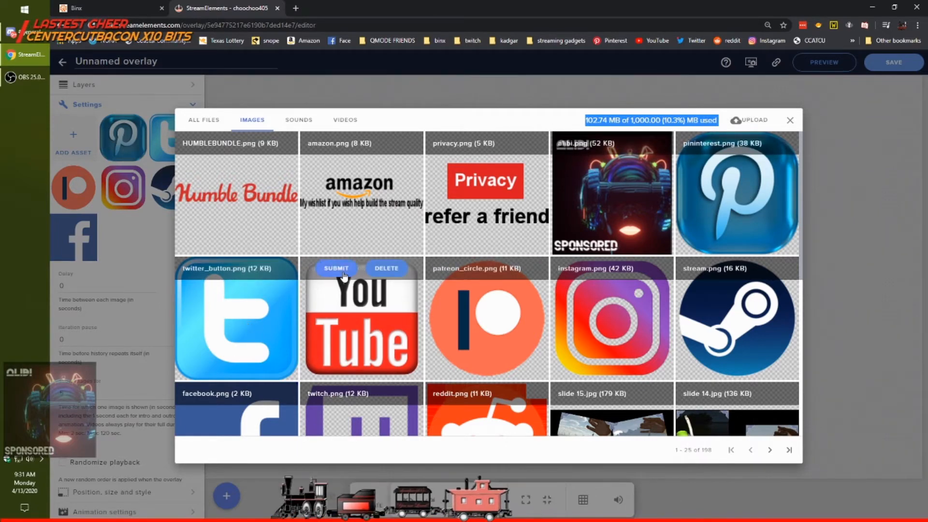
{"action": "left_click", "coordinate": [339, 269]}
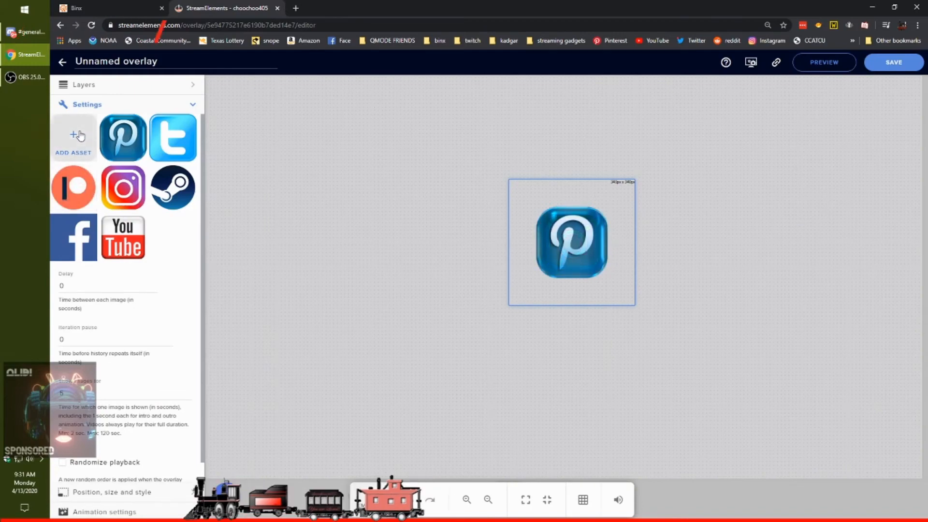
- Add the images twitch.png and reddit.png from the media library to the slideshow's assets
{"action": "left_click", "coordinate": [78, 135]}
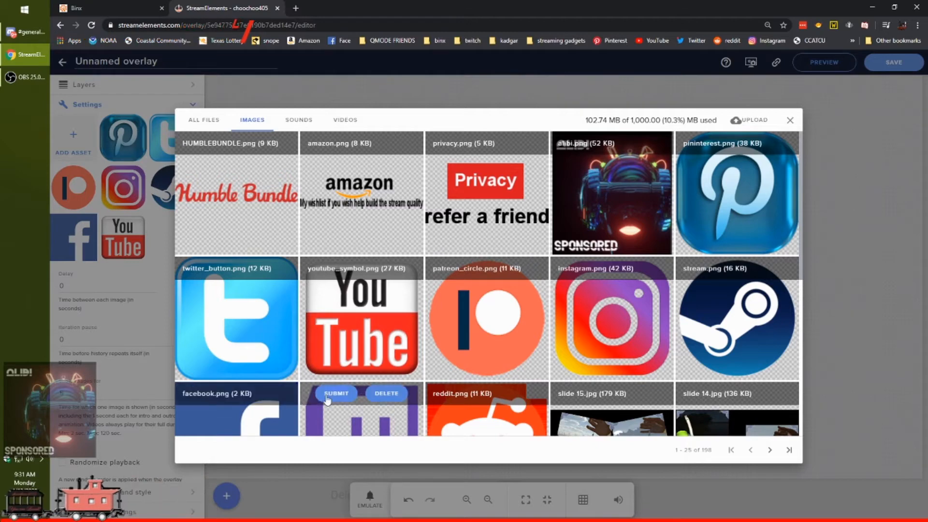
{"action": "left_click", "coordinate": [336, 394]}
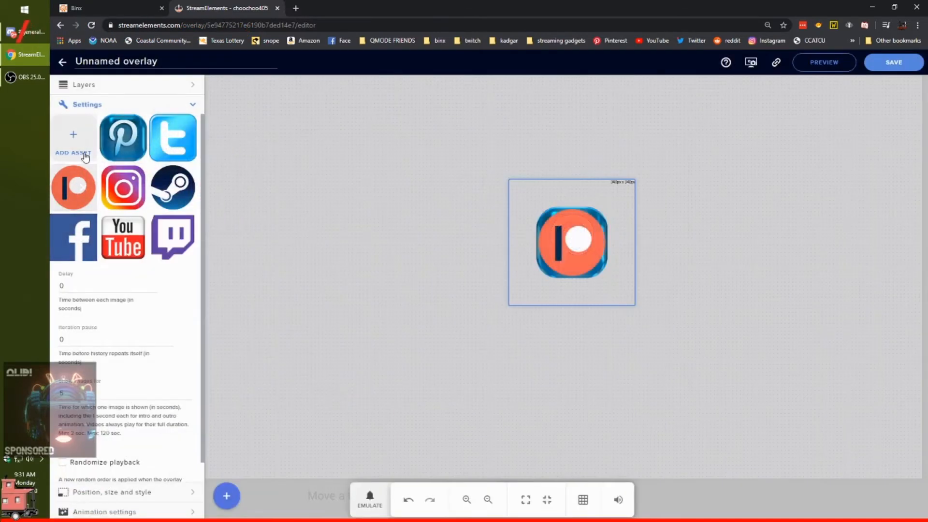
{"action": "left_click", "coordinate": [82, 138]}
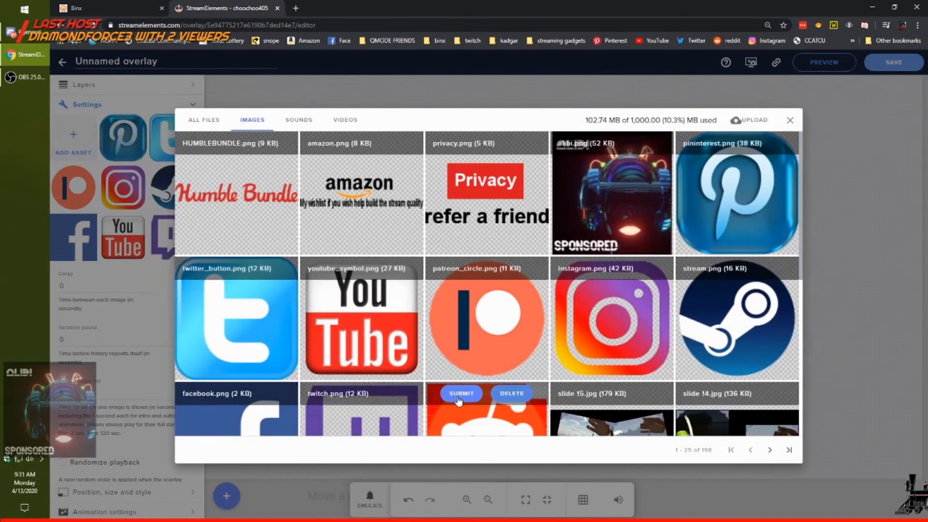
{"action": "left_click", "coordinate": [458, 394]}
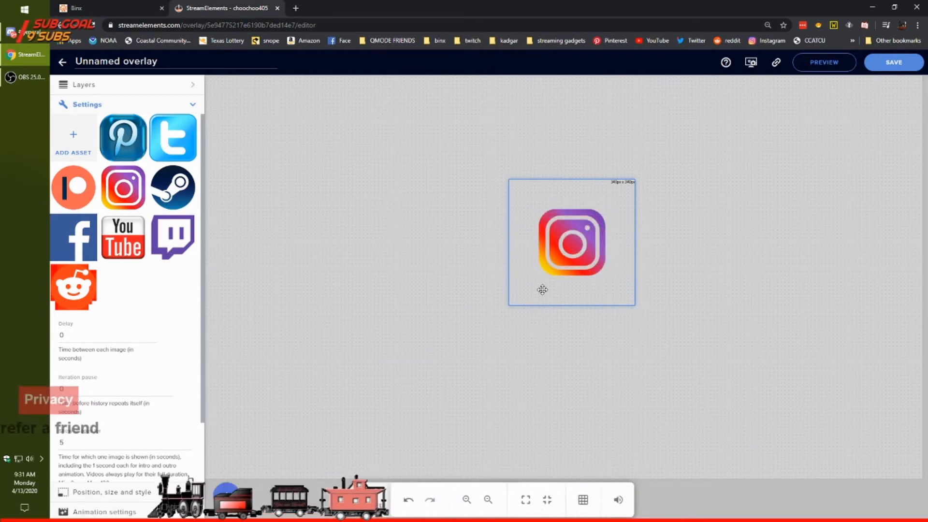
- Reselect the slideshow widget on the canvas and enable randomized playback for its images
{"action": "left_click", "coordinate": [356, 320]}
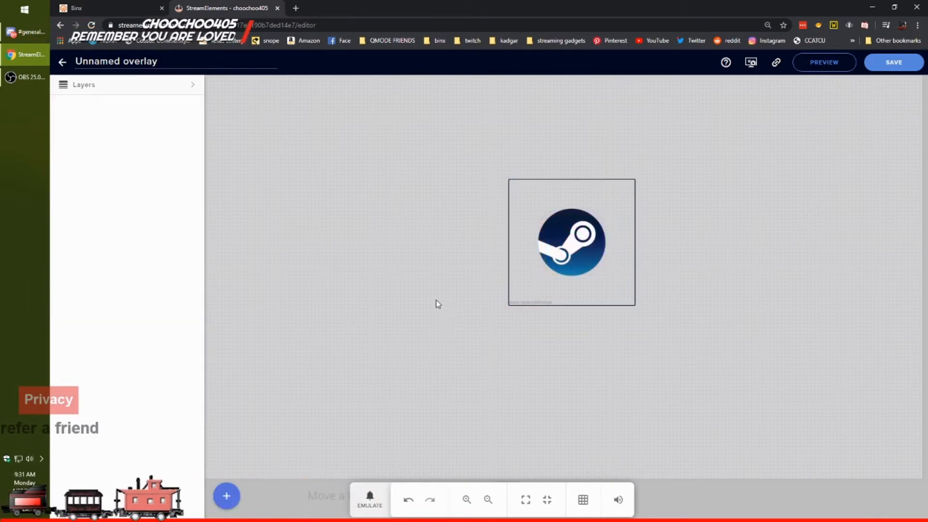
{"action": "left_click", "coordinate": [528, 208]}
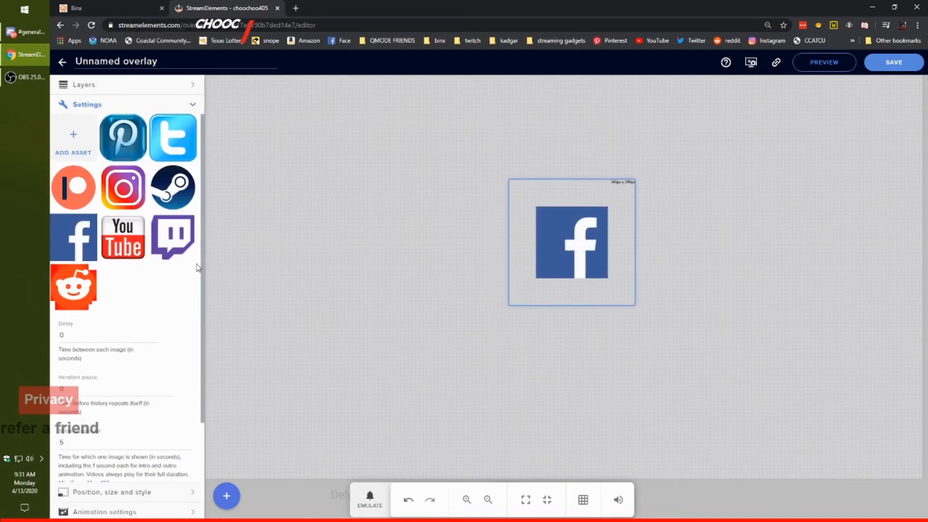
{"action": "scroll", "coordinate": [201, 257], "scroll_direction": "down", "scroll_amount": 2}
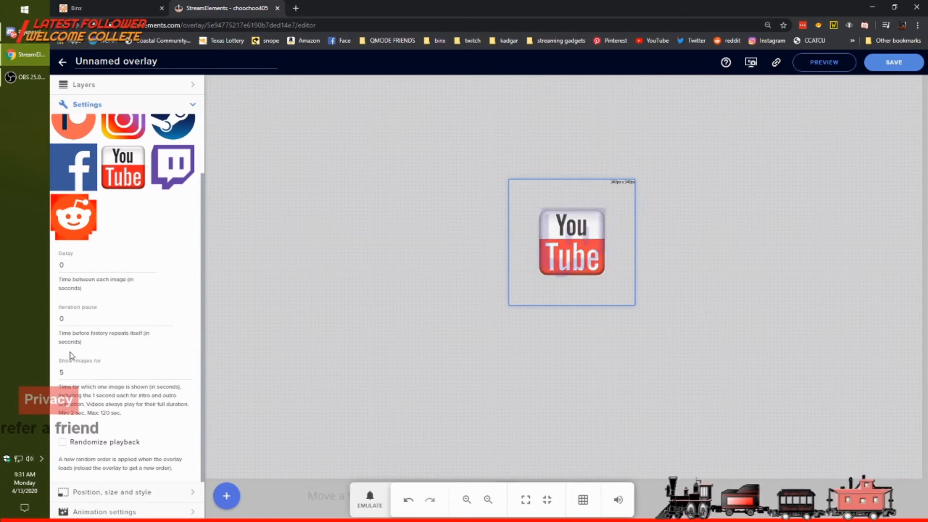
{"action": "left_click", "coordinate": [62, 442]}
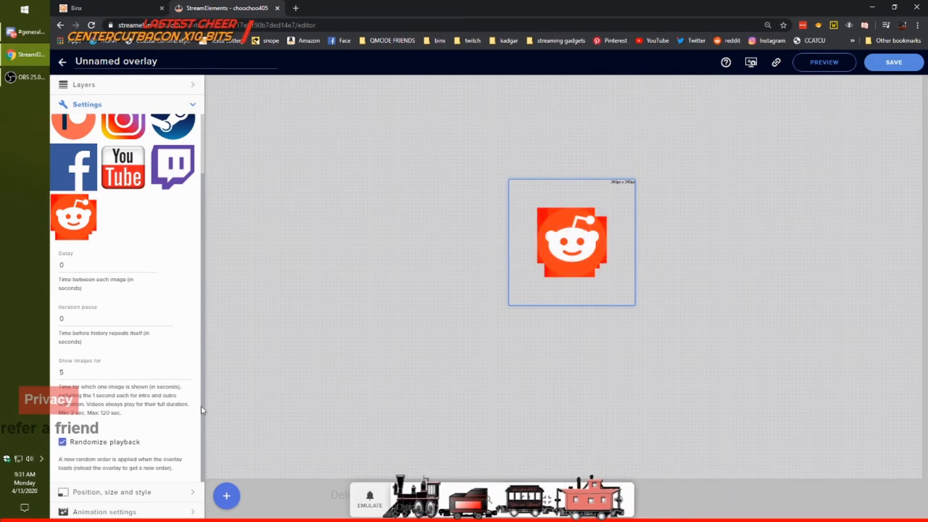
- Set the slideshow to show each image for 8 seconds
{"action": "left_click_drag", "start_coordinate": [201, 408], "coordinate": [211, 311]}
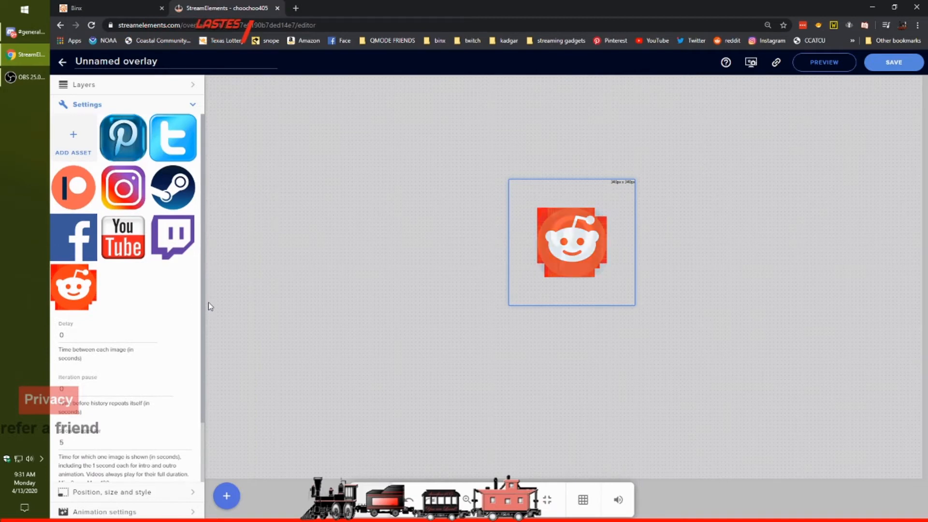
{"action": "scroll", "coordinate": [188, 399], "scroll_direction": "down", "scroll_amount": 1}
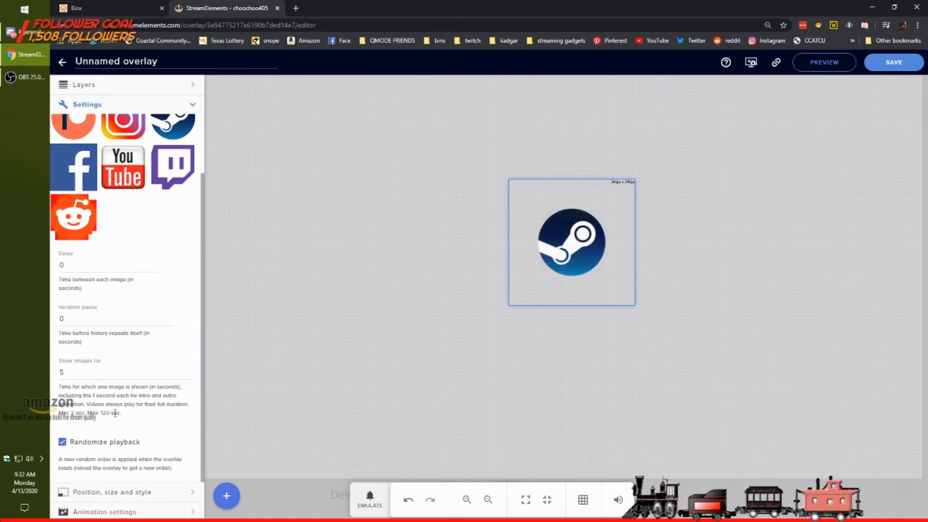
{"action": "double_click", "coordinate": [82, 377]}
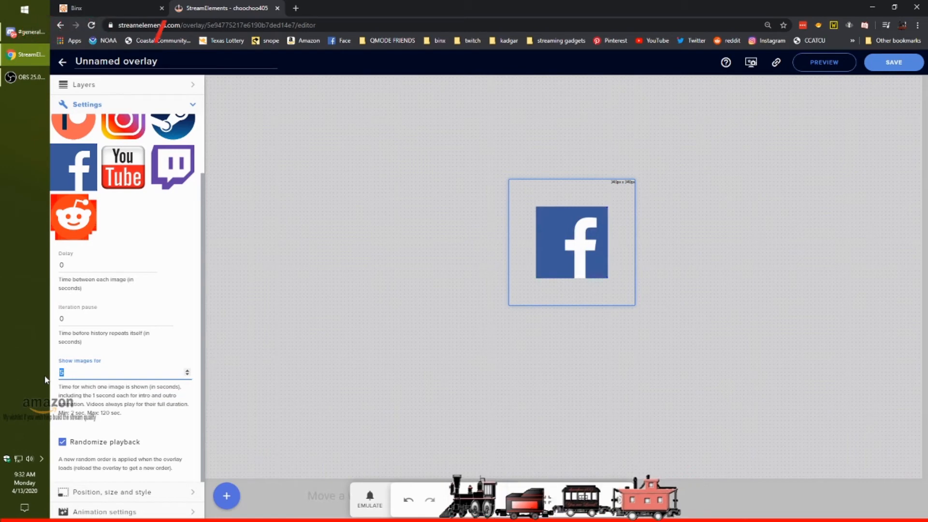
{"action": "type", "text": "88"}
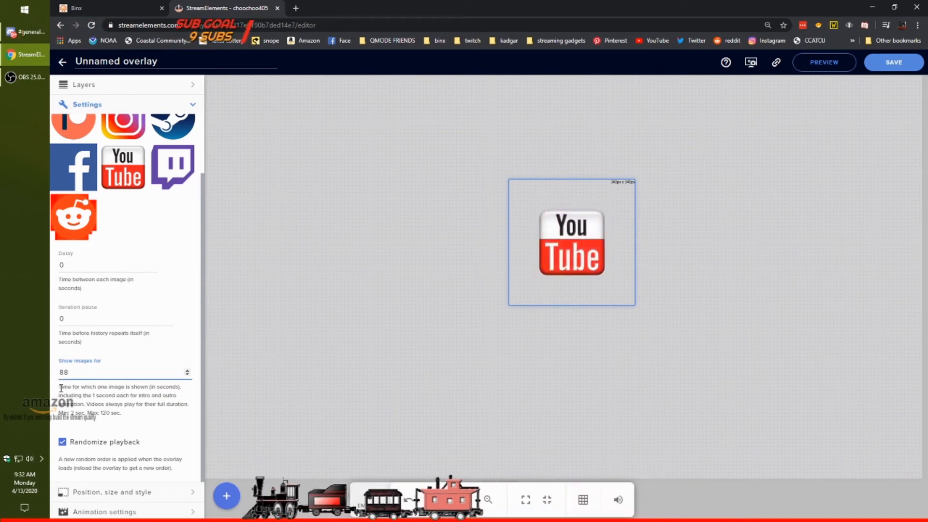
{"action": "double_click", "coordinate": [62, 373]}
{"action": "type", "text": "8"}
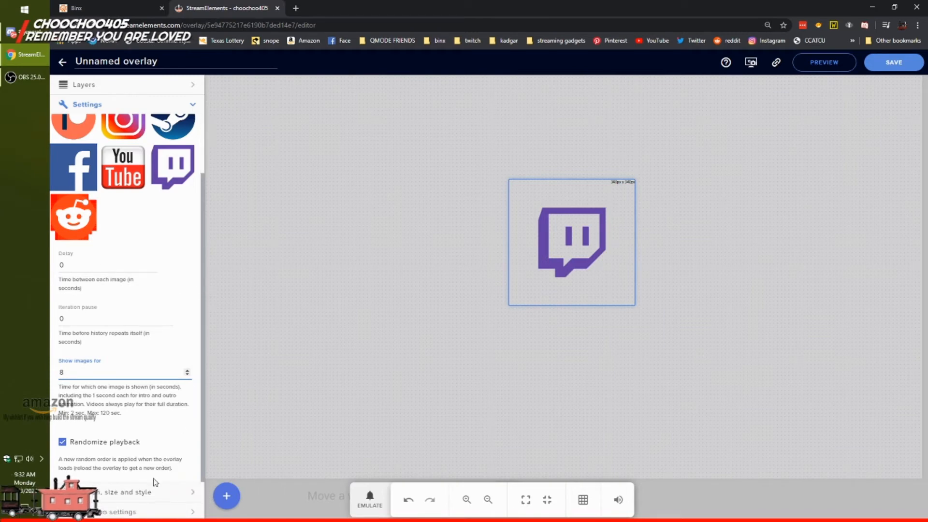
- Set the slideshow's enter animation to Bounce In Down with a duration of 8 seconds
{"action": "left_click", "coordinate": [144, 512]}
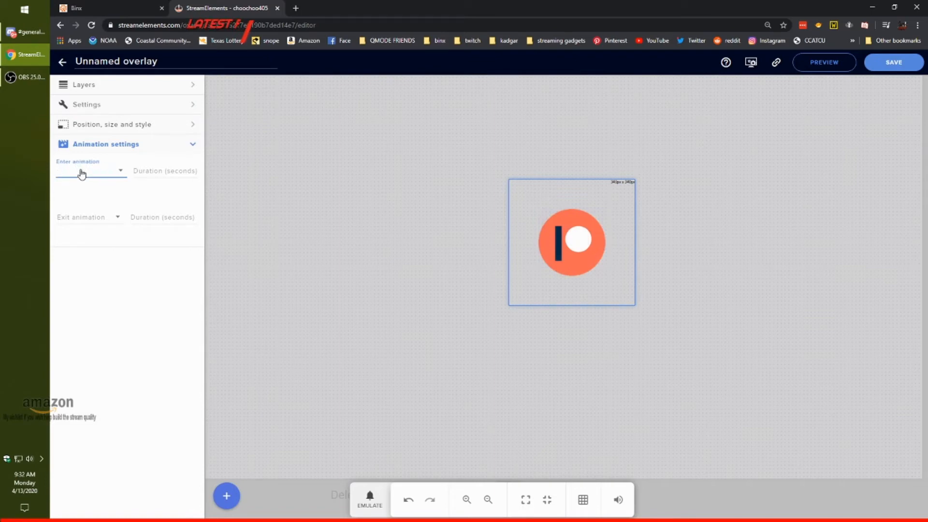
{"action": "left_click", "coordinate": [82, 172]}
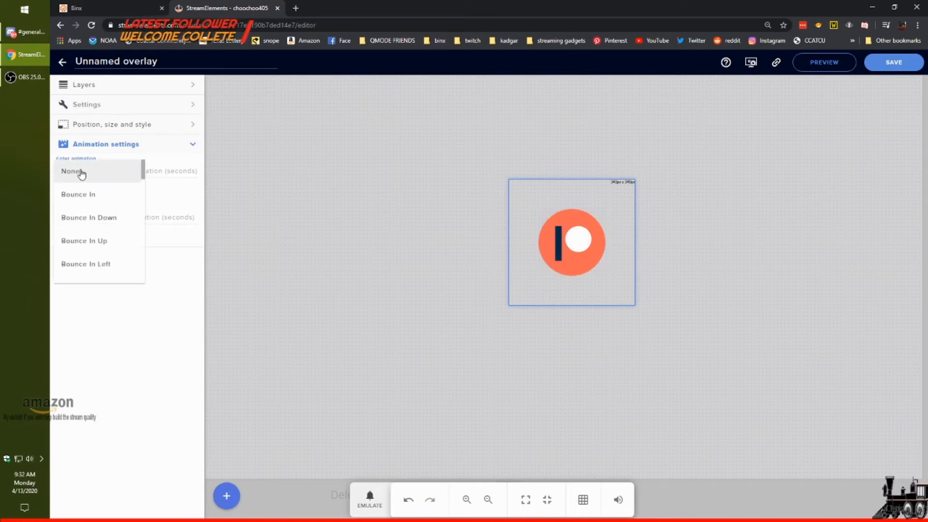
{"action": "left_click", "coordinate": [90, 217]}
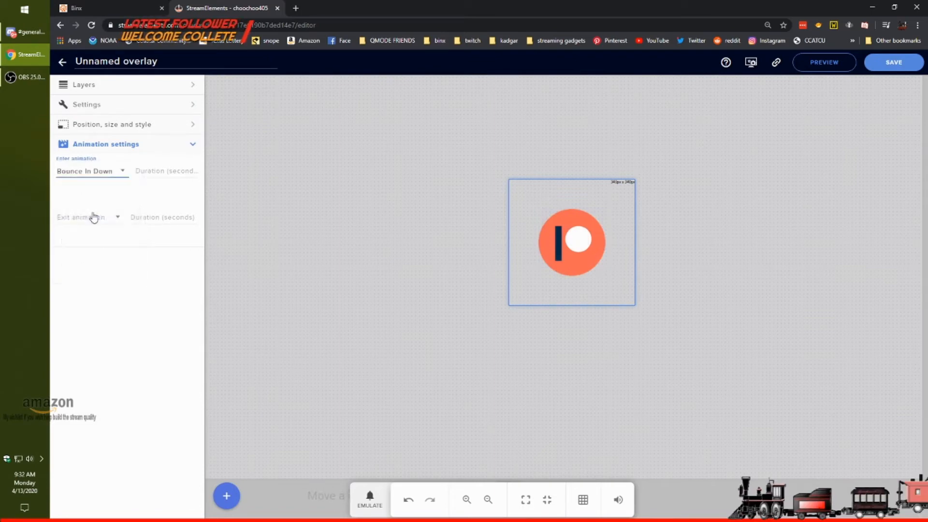
{"action": "left_click", "coordinate": [151, 173]}
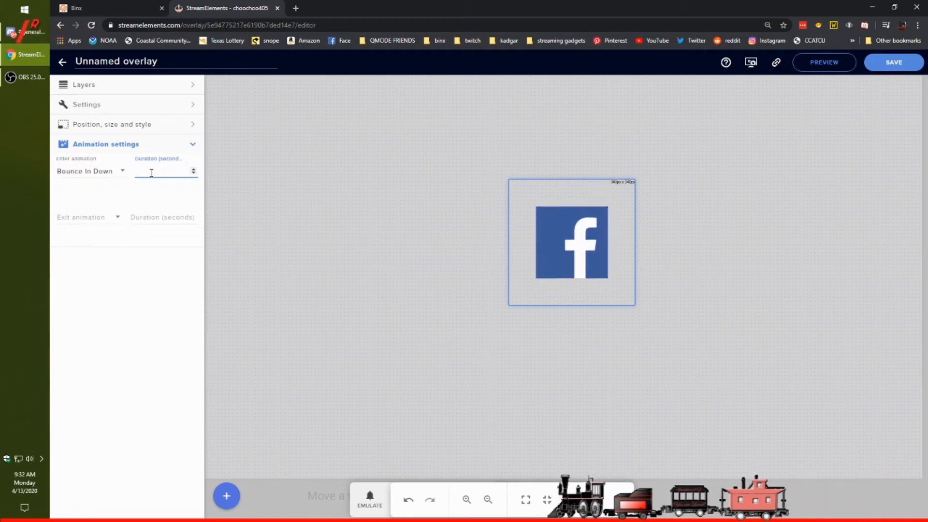
{"action": "type", "text": "8"}
- Set the slideshow's exit animation to Bounce Out Left with a duration of 8 seconds
{"action": "left_click", "coordinate": [92, 217]}
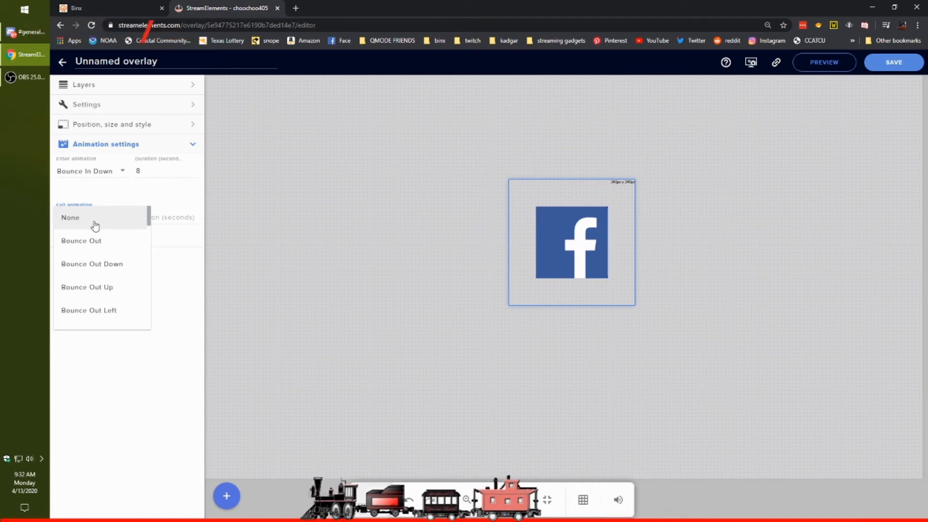
{"action": "left_click", "coordinate": [103, 309]}
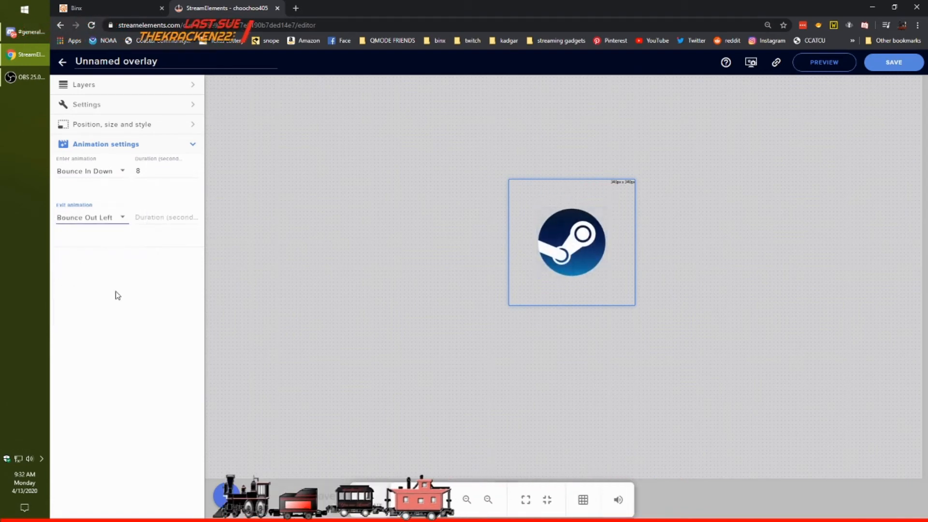
{"action": "left_click", "coordinate": [167, 217]}
{"action": "type", "text": "8"}
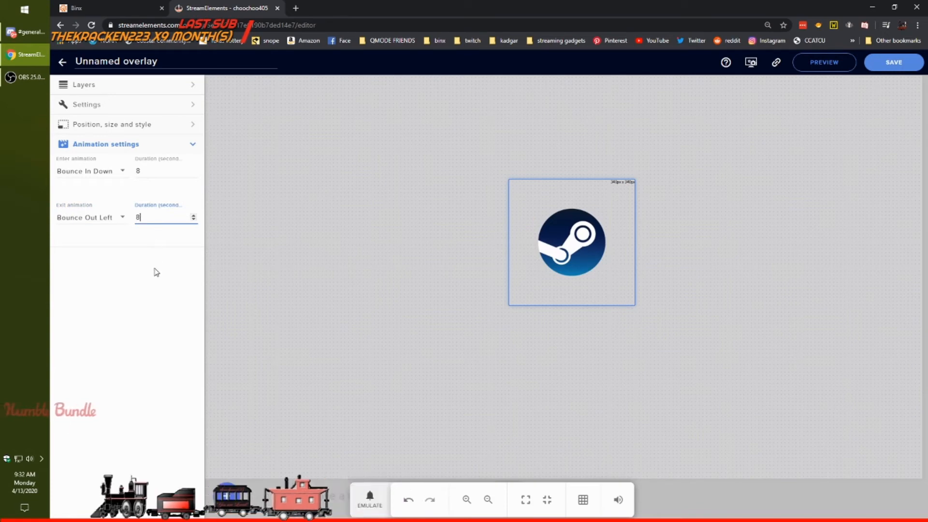
- Change the slideshow's exit animation to Fade Out
{"action": "left_click", "coordinate": [94, 218]}
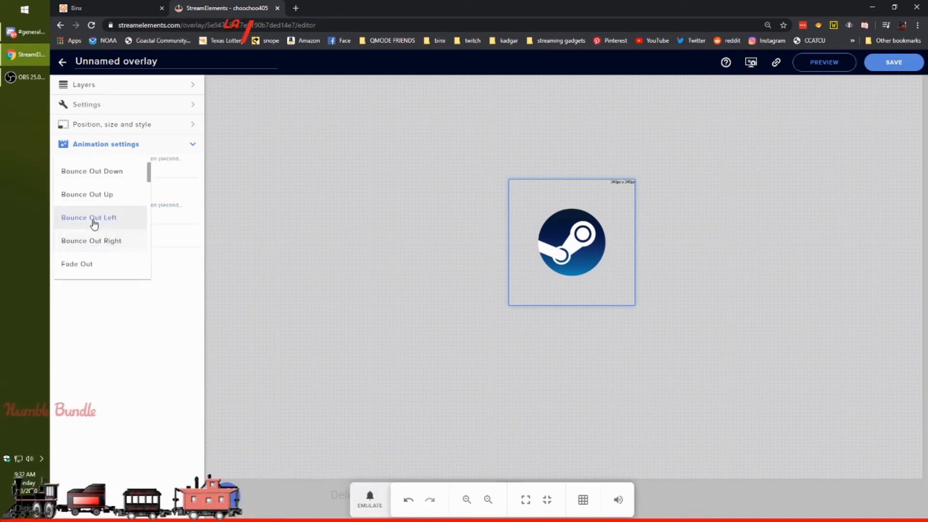
{"action": "left_click", "coordinate": [87, 266]}
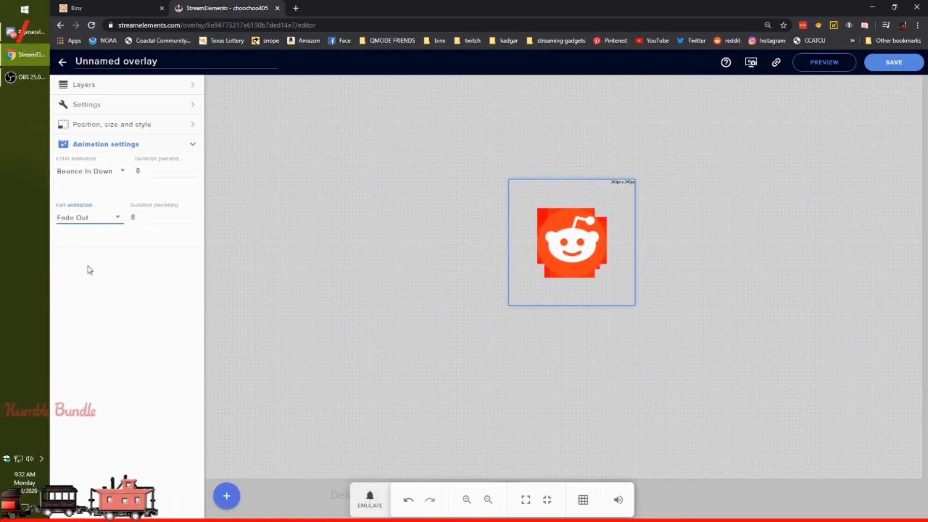
{"action": "left_click", "coordinate": [154, 239]}
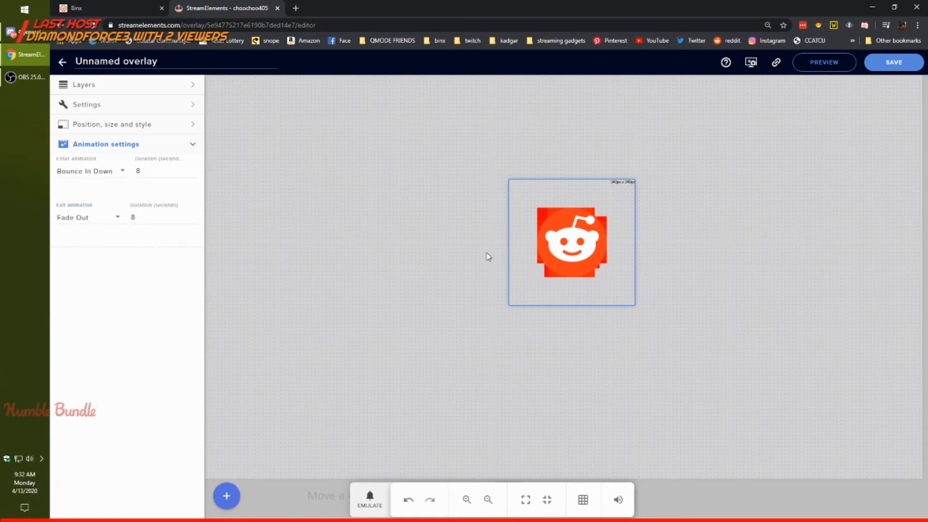
- Save the overlay under the name "social media3"
{"action": "left_click", "coordinate": [894, 62]}
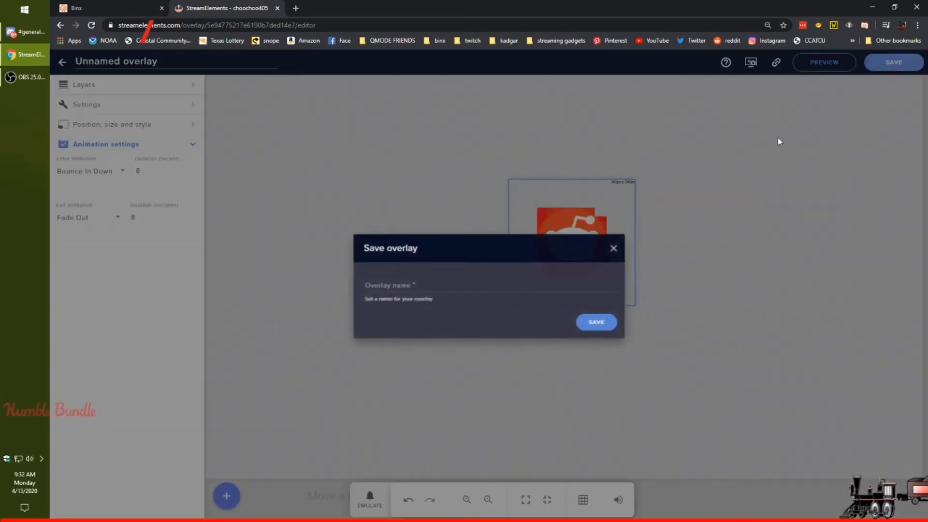
{"action": "left_click", "coordinate": [440, 287]}
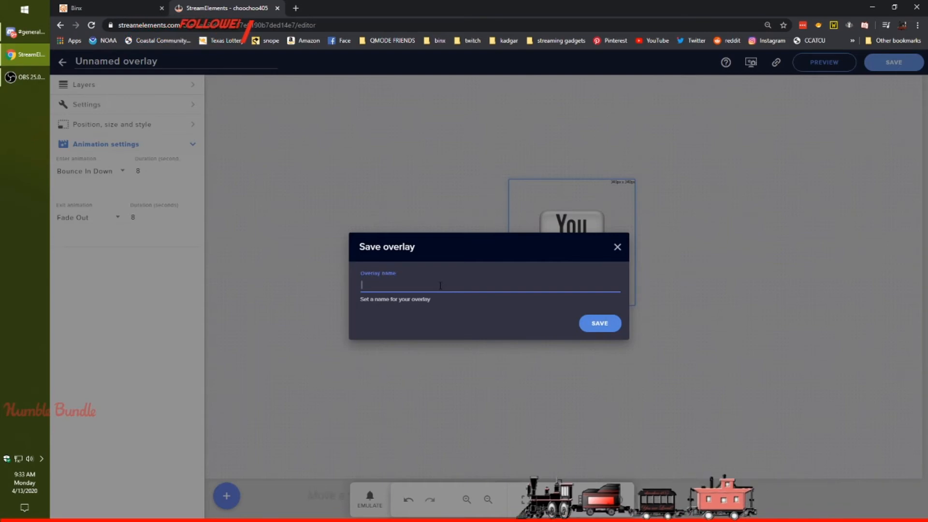
{"action": "type", "text": "soc"}
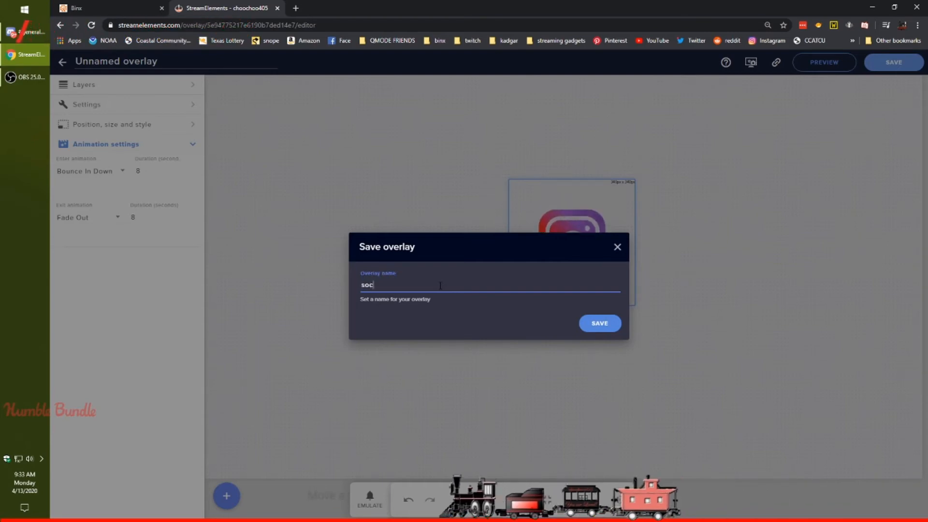
{"action": "type", "text": "ial m"}
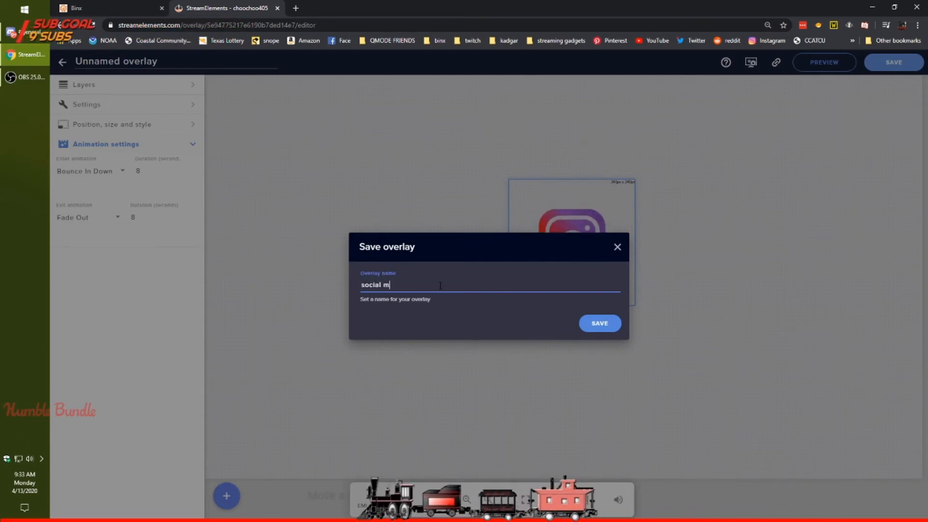
{"action": "type", "text": "ed"}
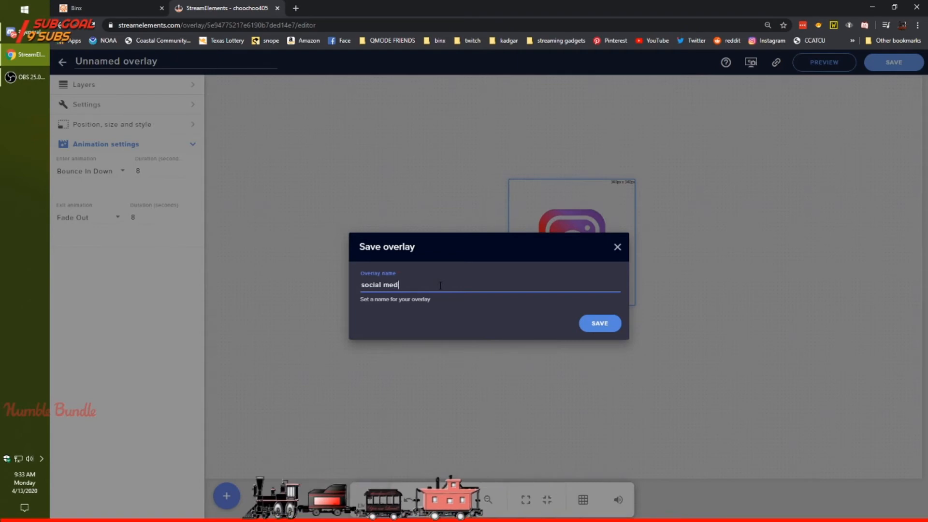
{"action": "type", "text": "ia"}
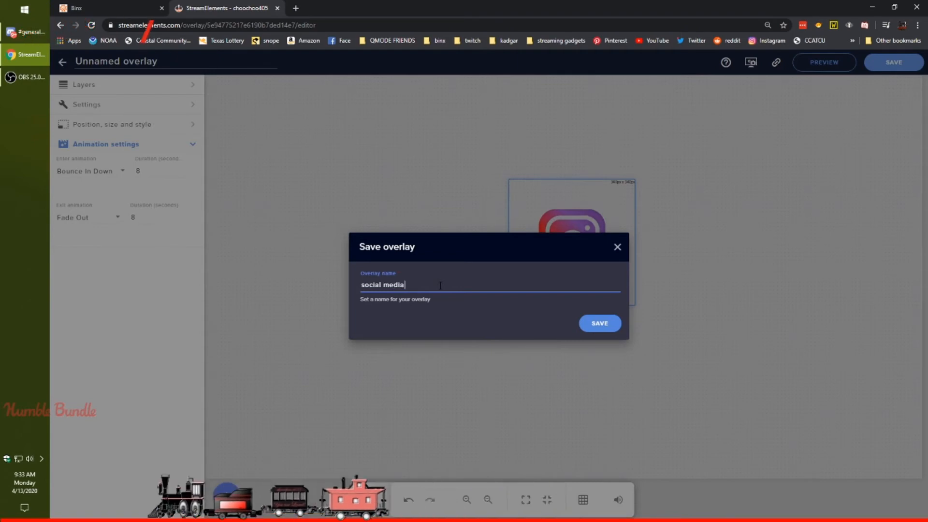
{"action": "type", "text": "3"}
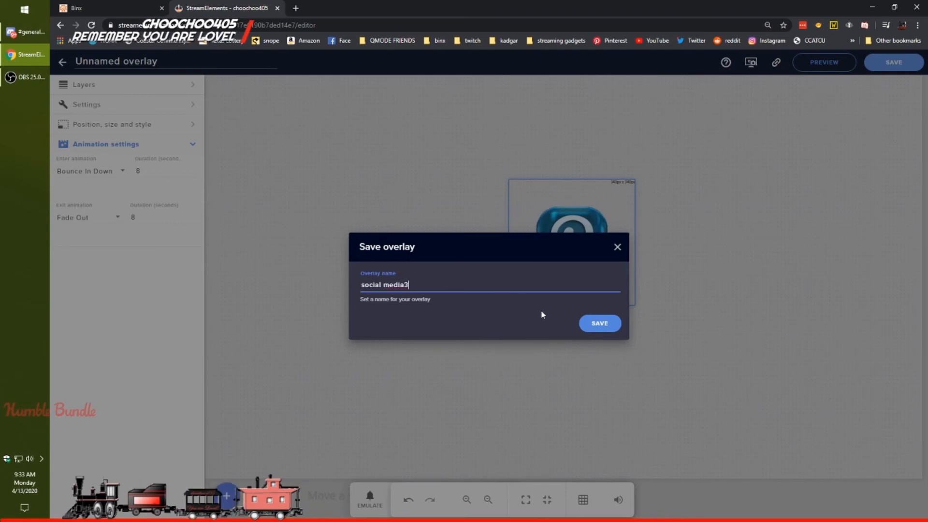
{"action": "left_click", "coordinate": [598, 323]}
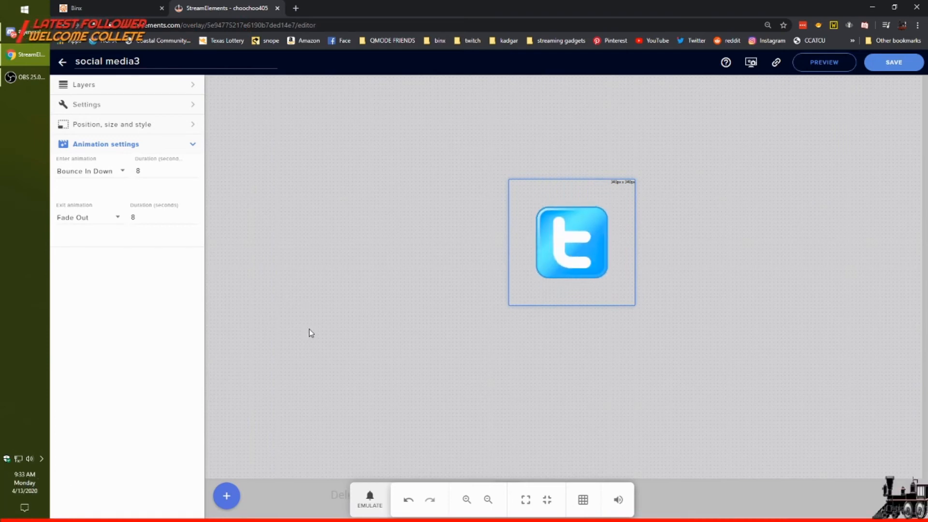
- Review the slideshow widget's position, size, style and animation settings, and open the overlay's layer list
{"action": "left_click", "coordinate": [193, 126]}
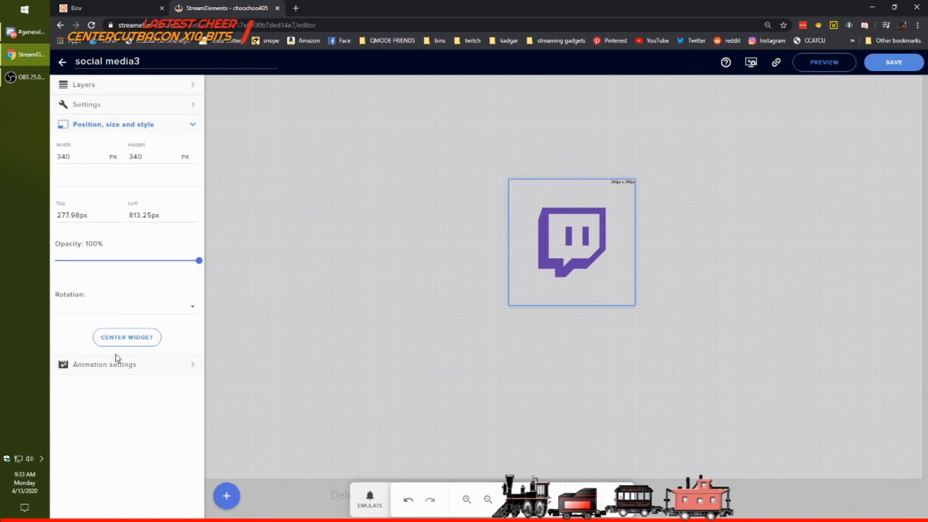
{"action": "left_click", "coordinate": [188, 369]}
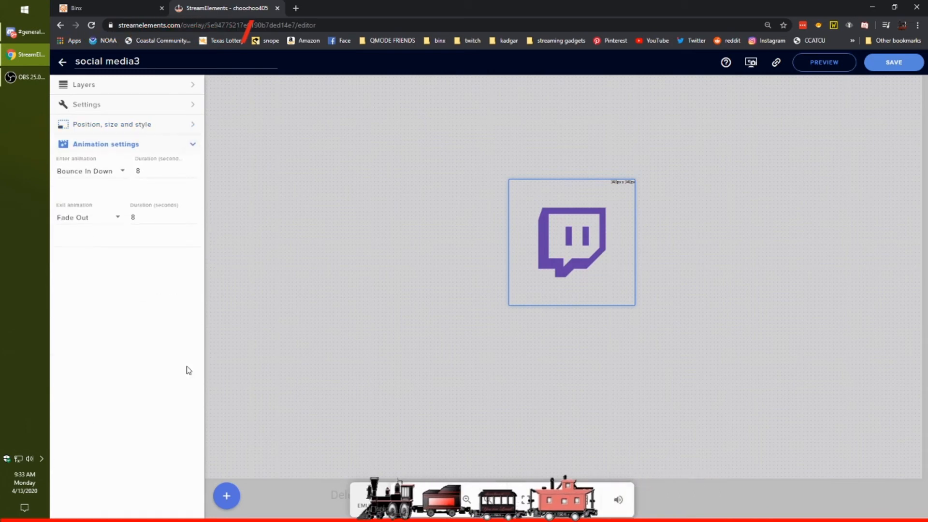
{"action": "left_click", "coordinate": [193, 152]}
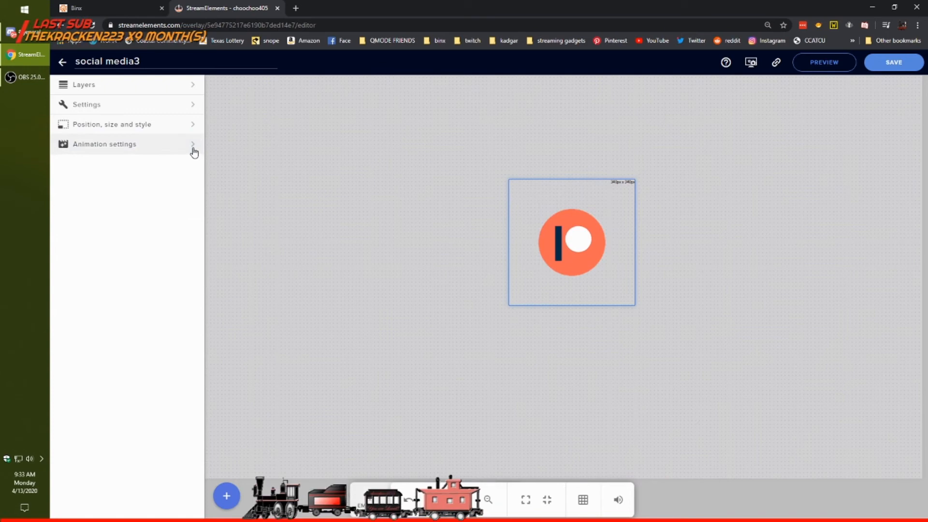
{"action": "left_click", "coordinate": [194, 85]}
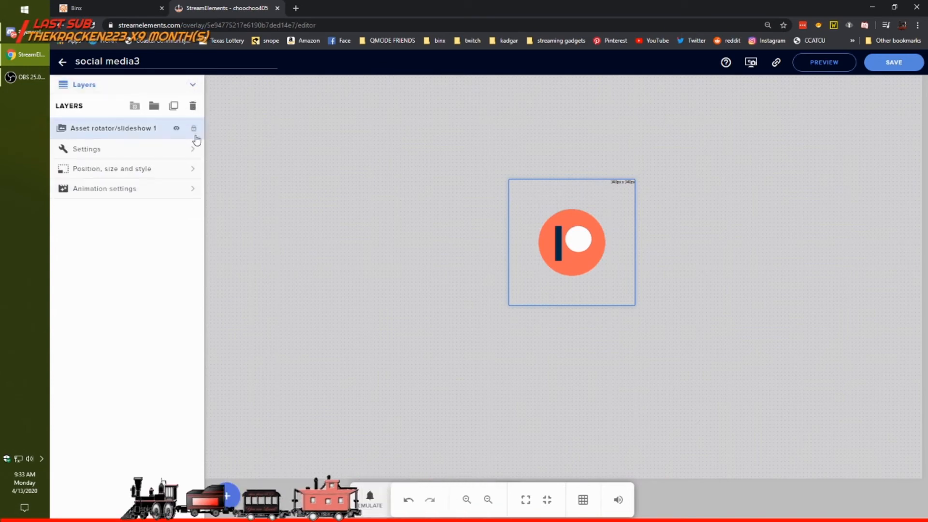
- Check the slideshow's settings, reduce the widget's opacity to 42%, and save the overlay
{"action": "left_click", "coordinate": [194, 155]}
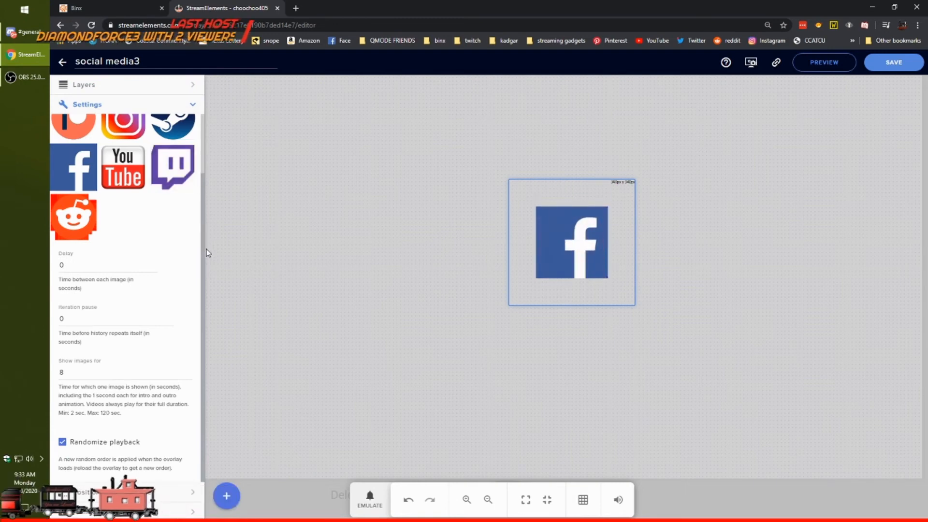
{"action": "scroll", "coordinate": [206, 253], "scroll_direction": "up", "scroll_amount": 3}
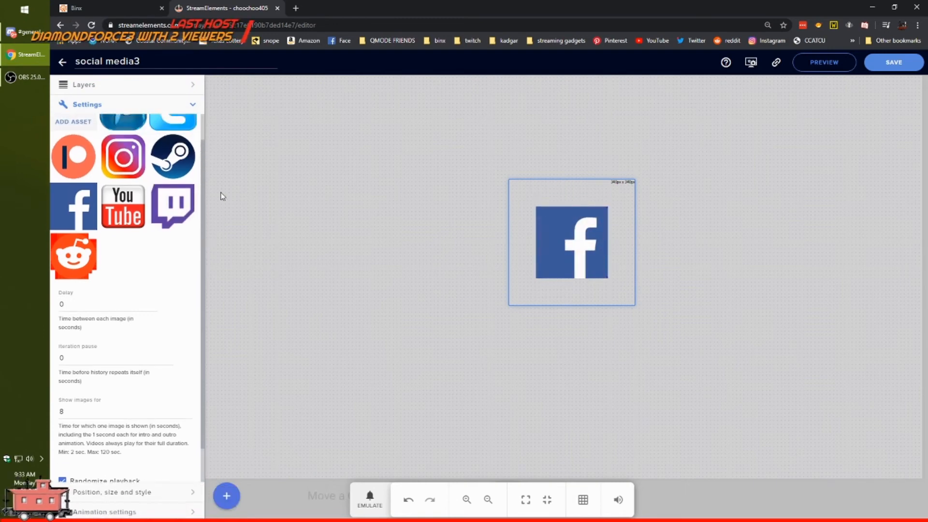
{"action": "left_click", "coordinate": [192, 104]}
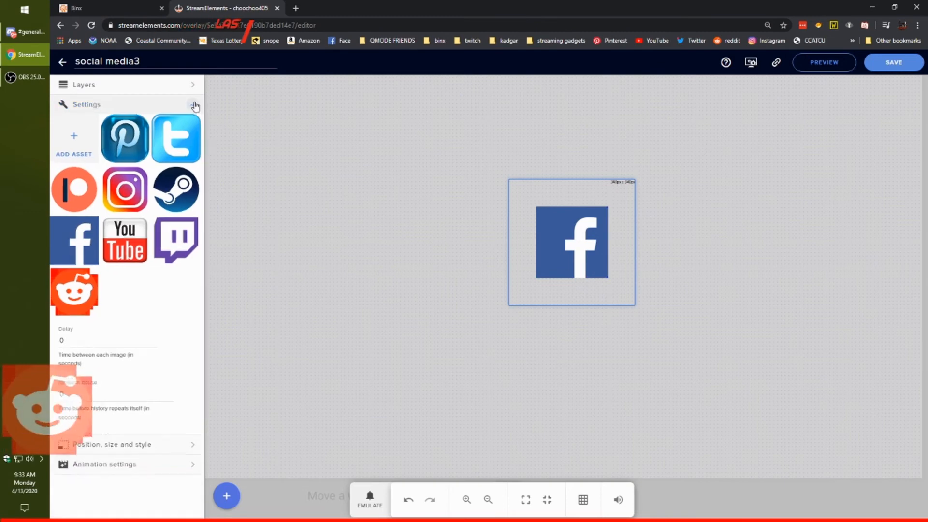
{"action": "left_click", "coordinate": [193, 125]}
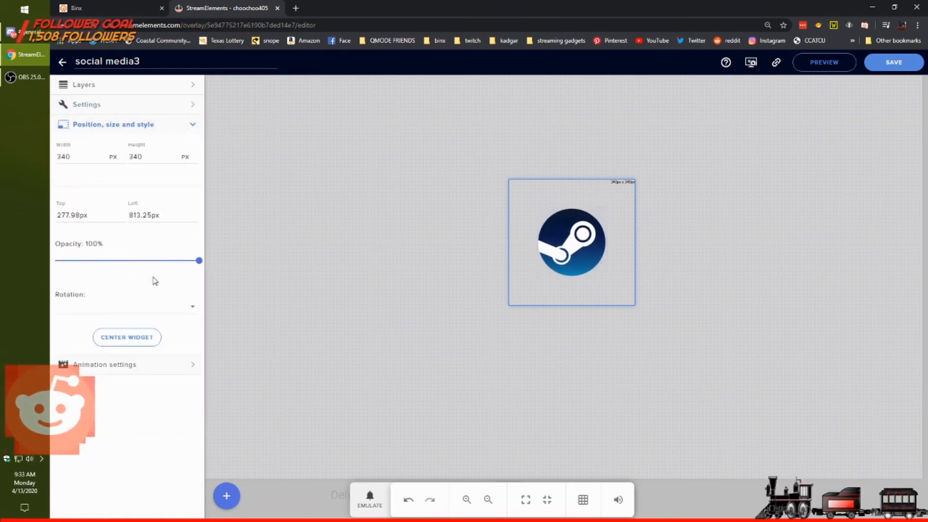
{"action": "left_click_drag", "start_coordinate": [199, 260], "coordinate": [108, 270]}
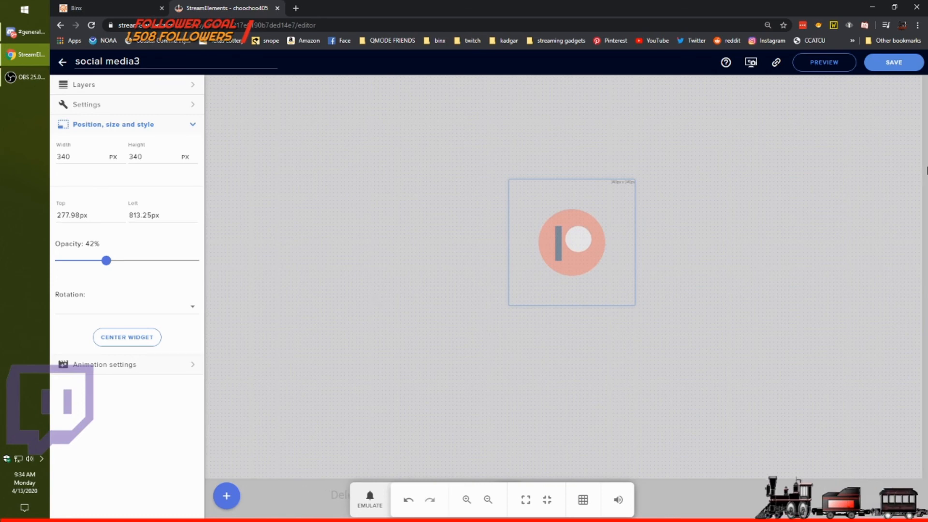
{"action": "left_click", "coordinate": [890, 64]}
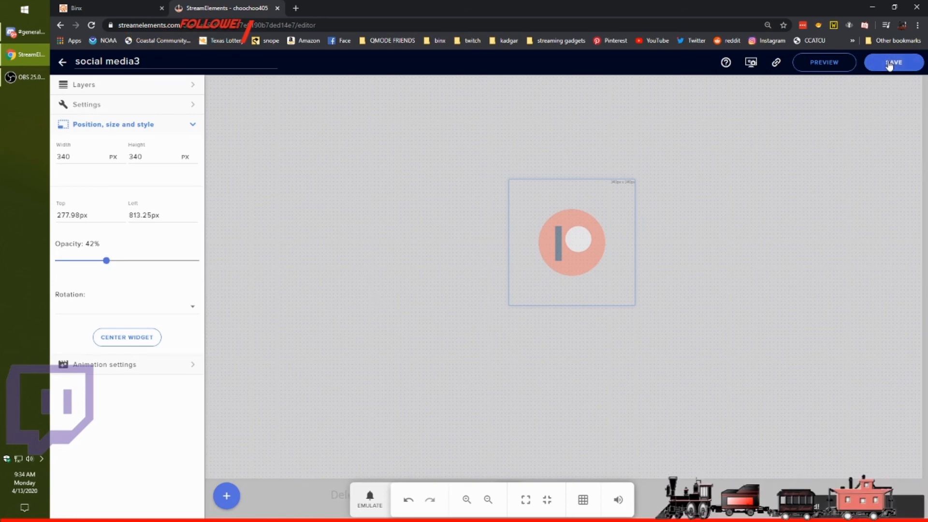
- View the overlay's export link in its launch dialog, and return to My overlays to check the Copy URL option for social media3
{"action": "left_click", "coordinate": [818, 64]}
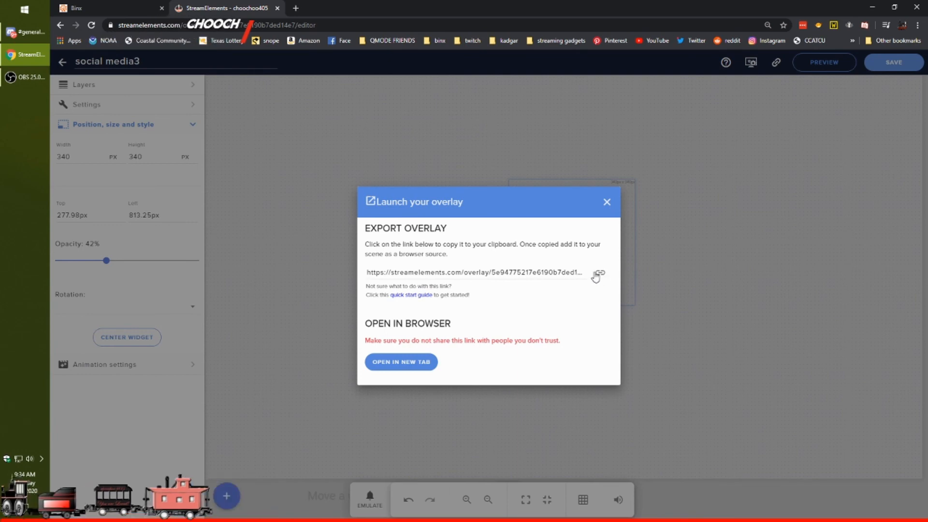
{"action": "left_click", "coordinate": [606, 203]}
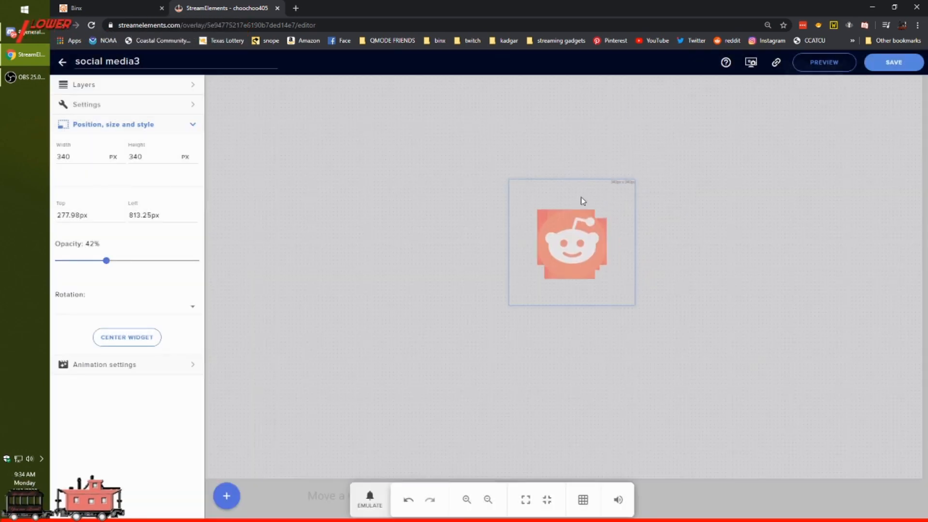
{"action": "left_click", "coordinate": [71, 68]}
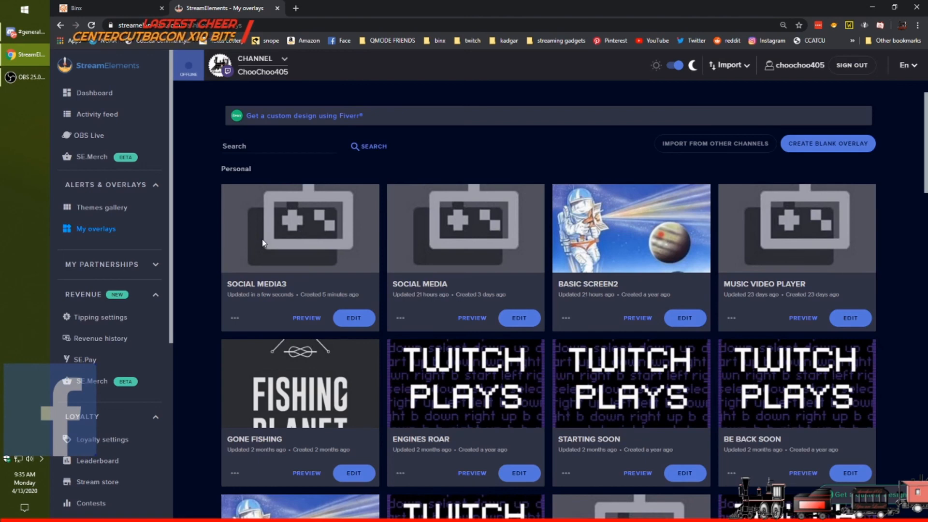
{"action": "left_click", "coordinate": [234, 318]}
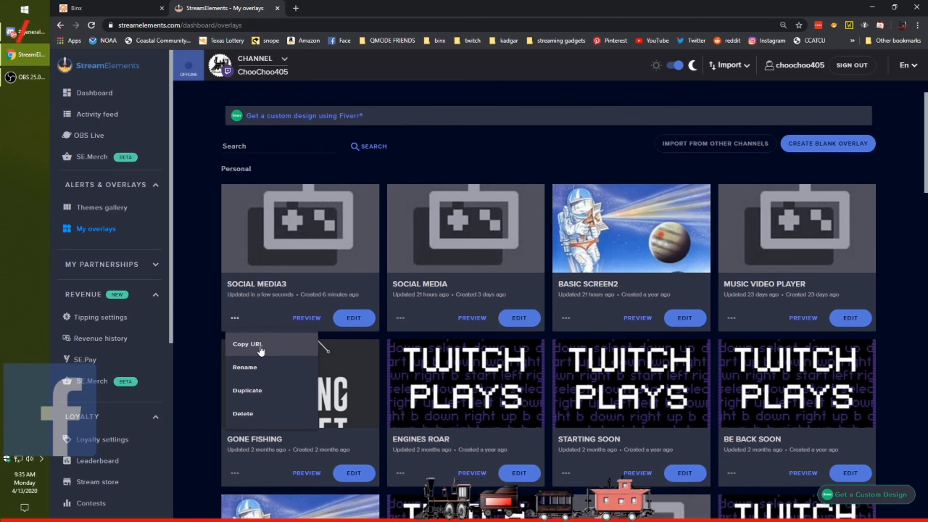
{"action": "left_click", "coordinate": [199, 280]}
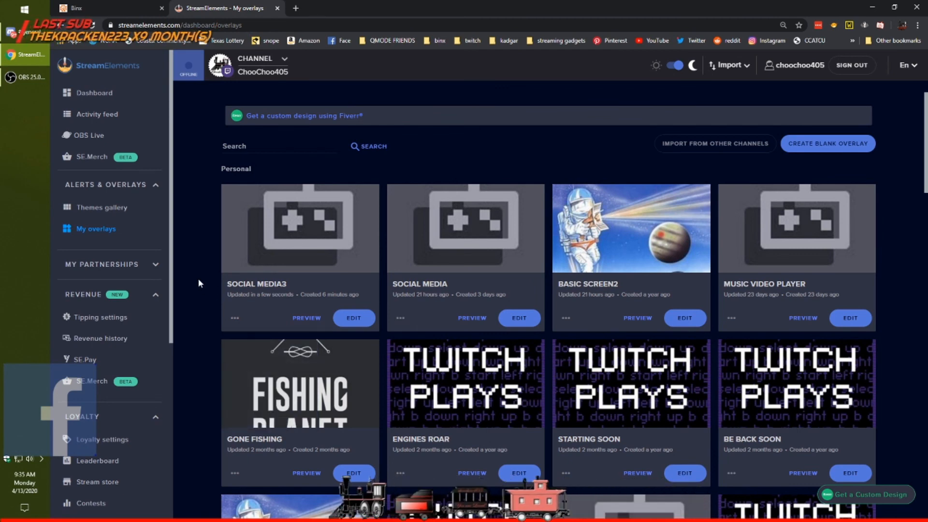